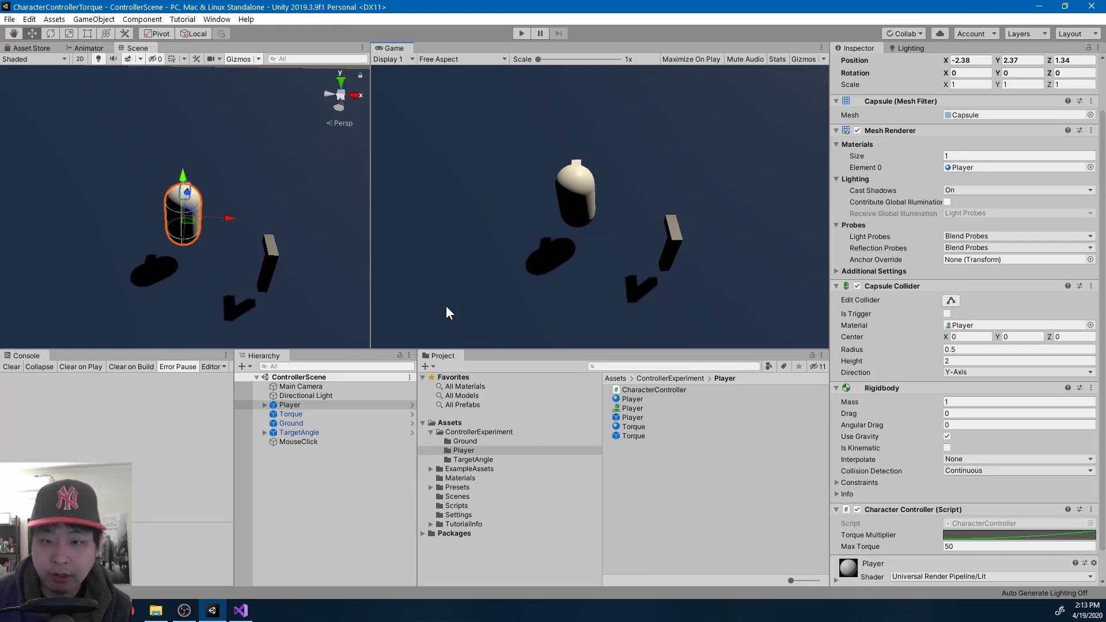
Run the scene in play mode to watch the capsule turn towards the target angle, and stop playback
left_click(522, 33)
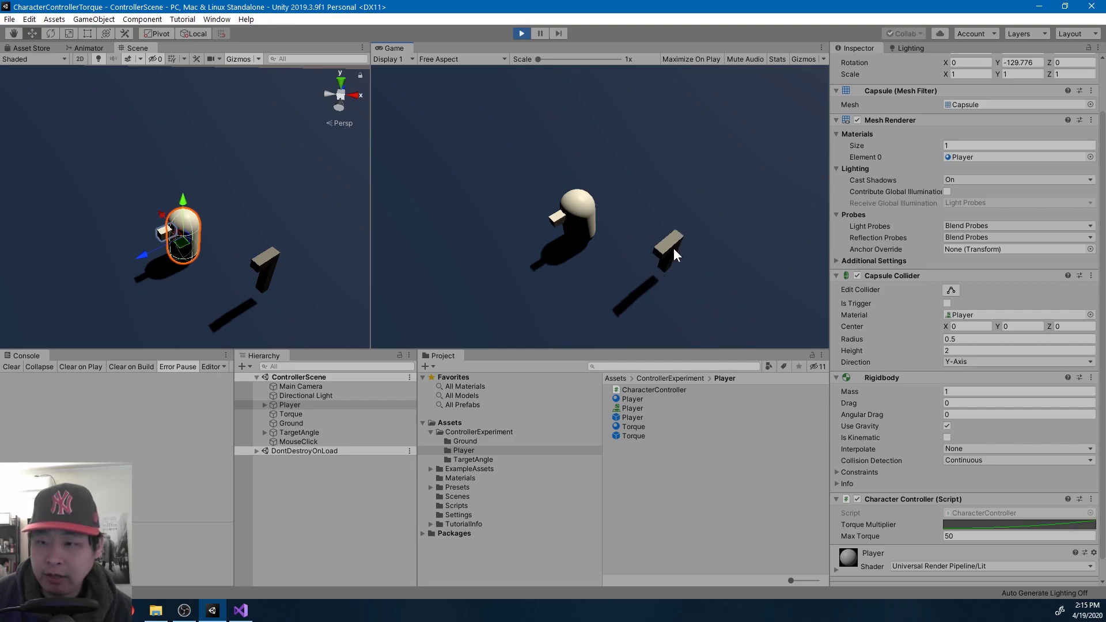
left_click(521, 33)
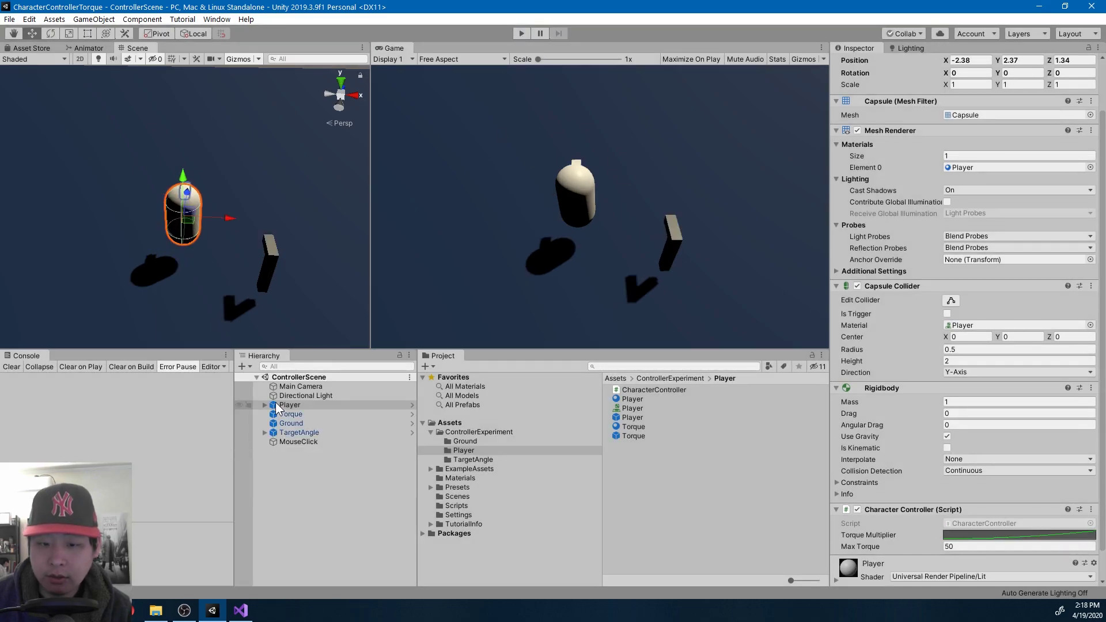
Open the Player object's CharacterController script in Visual Studio and highlight its ControllerExperiment namespace
left_click(289, 406)
scroll(949, 409, "down", 2)
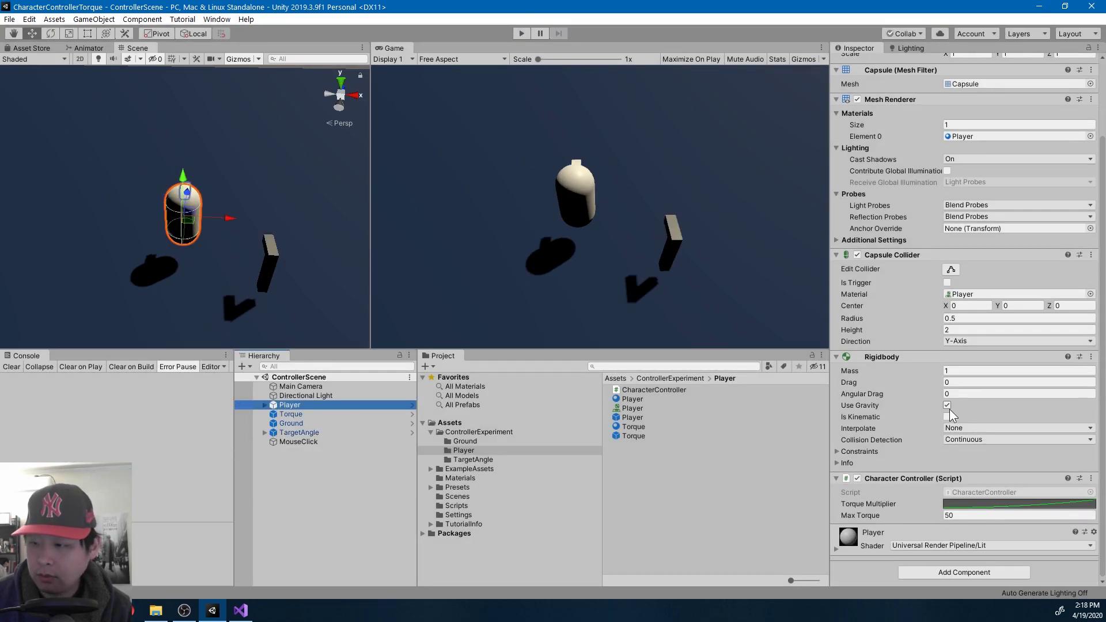
double_click(970, 492)
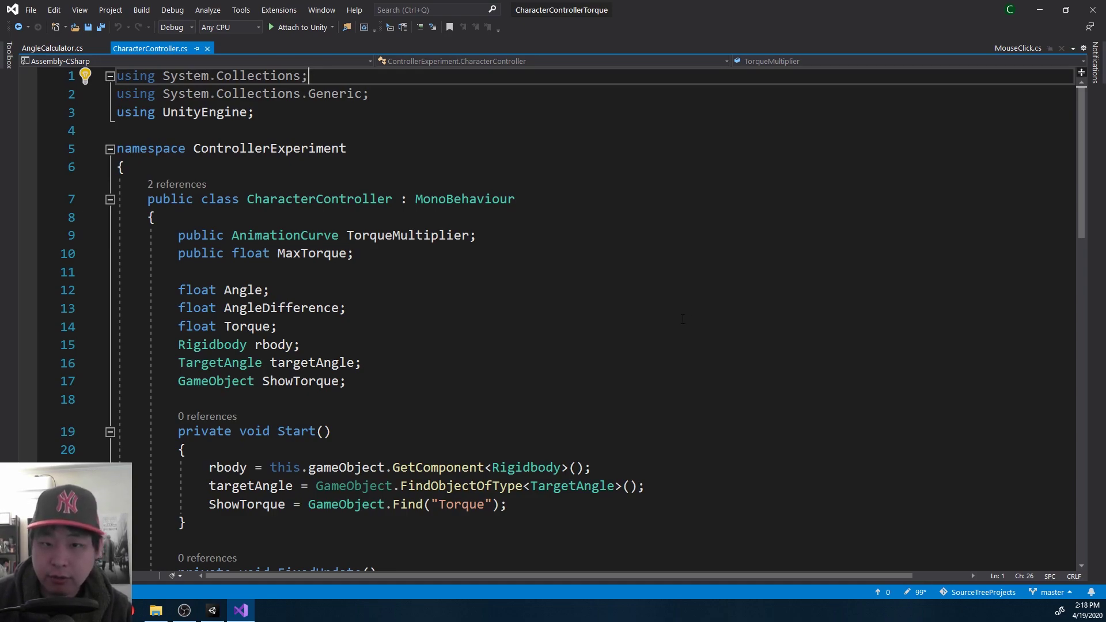
left_click(375, 199)
double_click(263, 148)
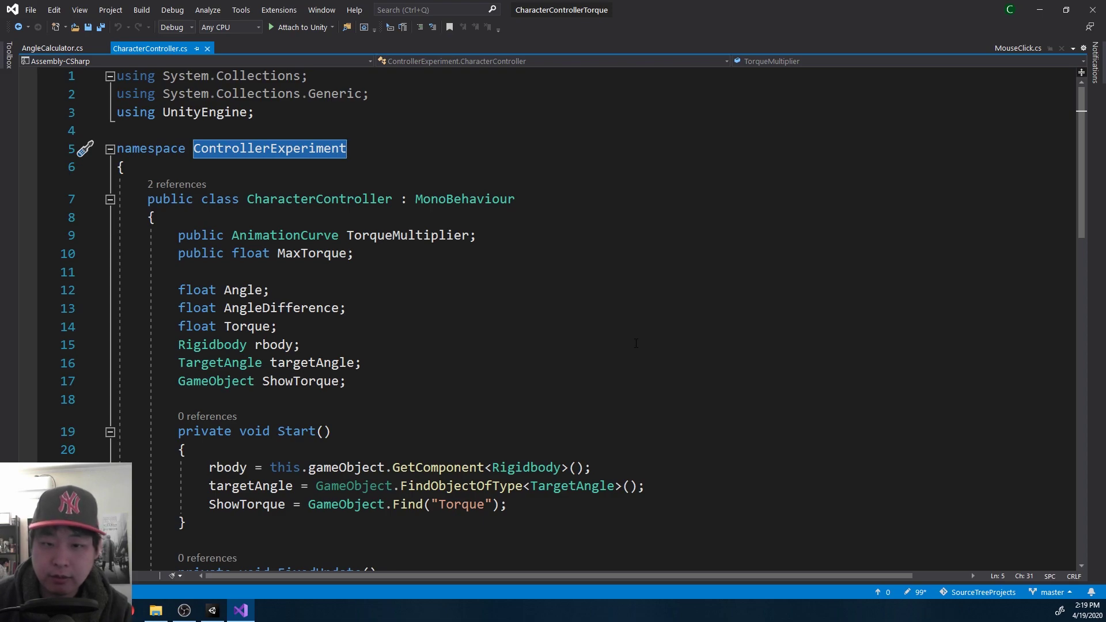
Highlight the Angle assignment in FixedUpdate and go to the definition of GetAngle in AngleCalculator
scroll(636, 344, "down", 5)
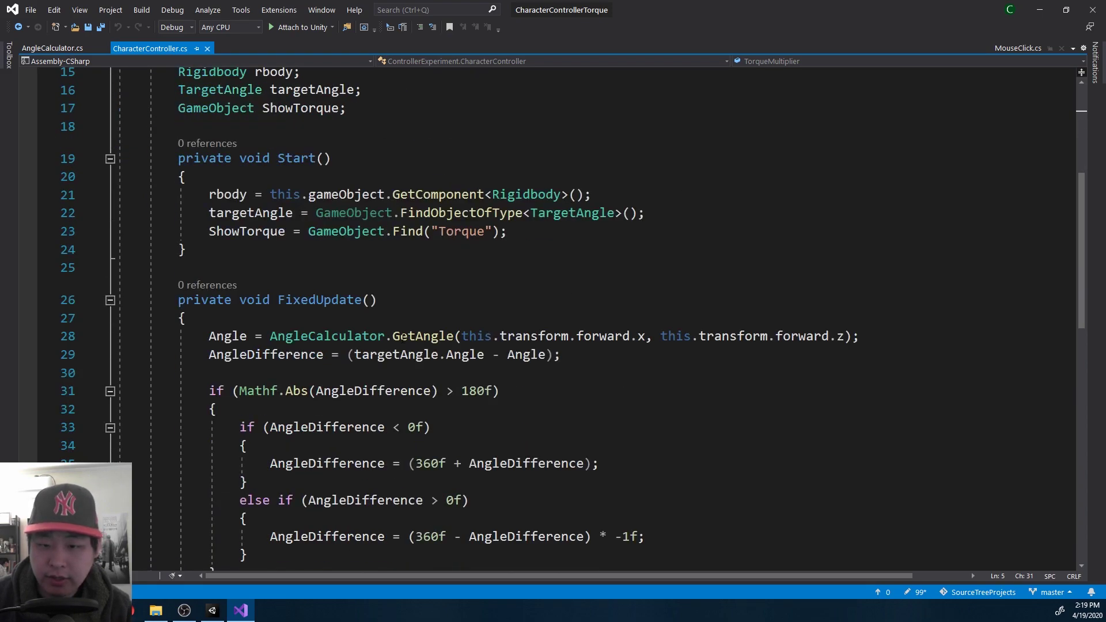
left_click_drag(875, 341, 208, 338)
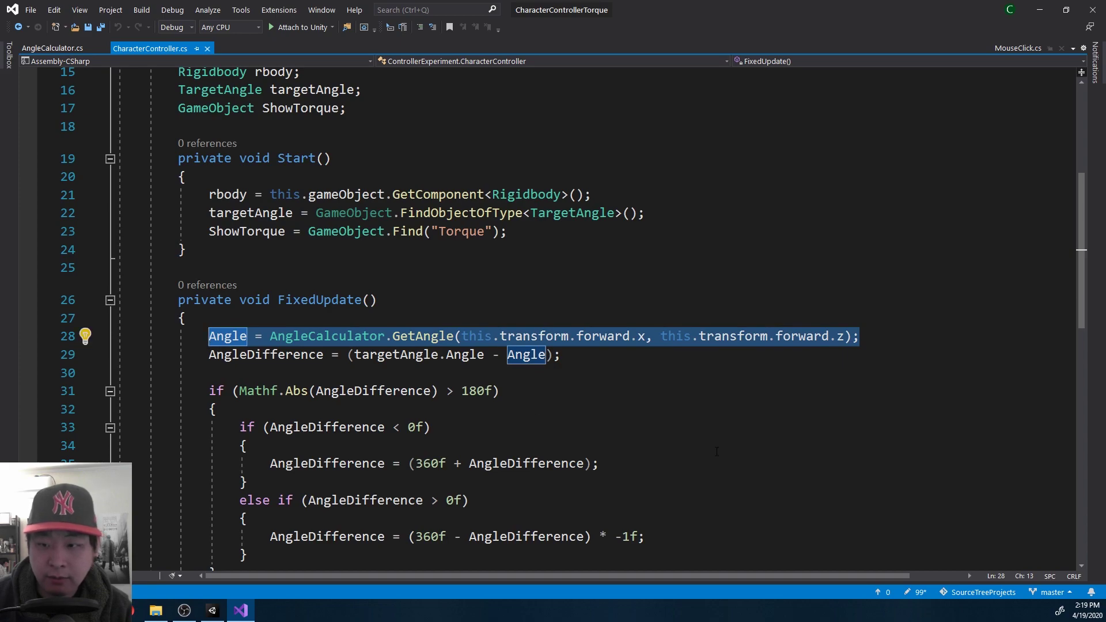
left_click(423, 336)
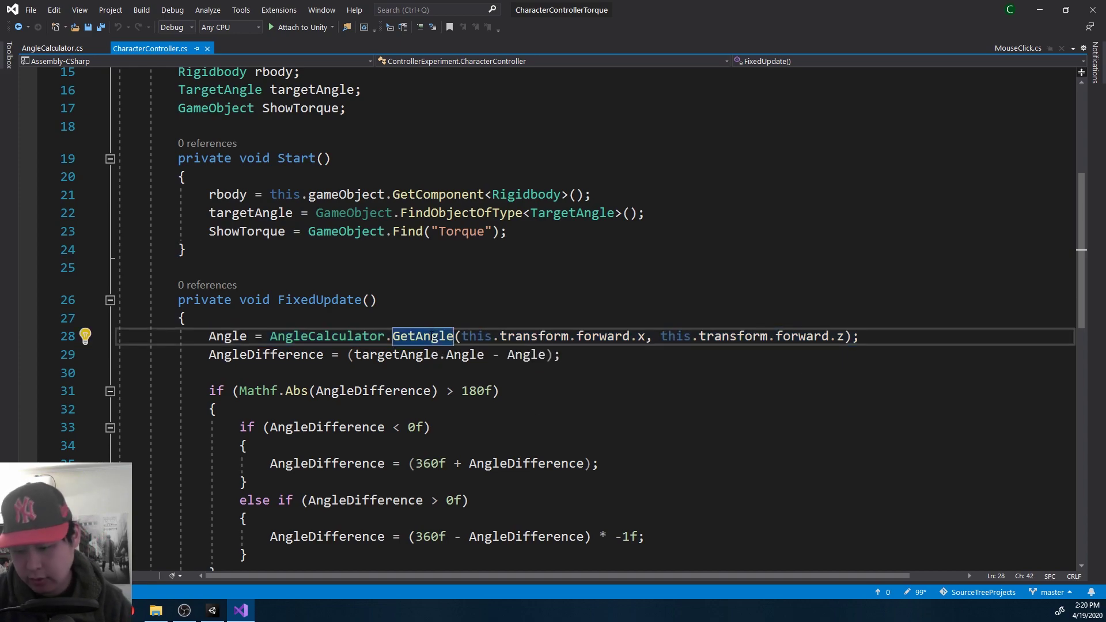
key("F12")
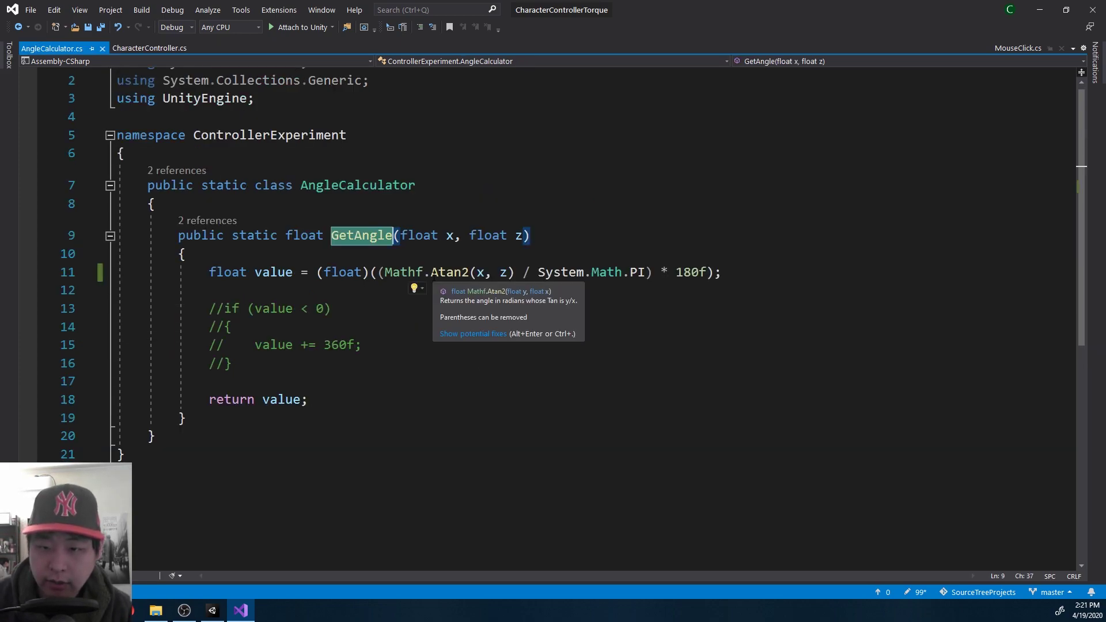
Select Atan2 in GetAngle and highlight the return value sentence on Unity's Mathf.Atan2 documentation page
double_click(464, 273)
key("ctrl+alt+m")
key("ctrl+h")
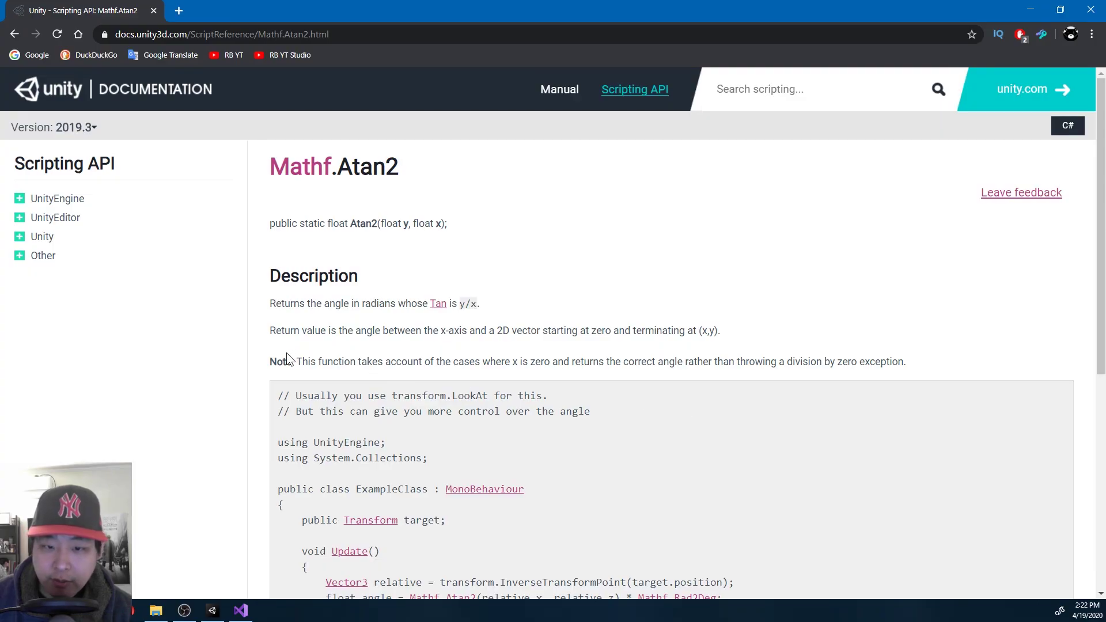
left_click_drag(272, 330, 726, 337)
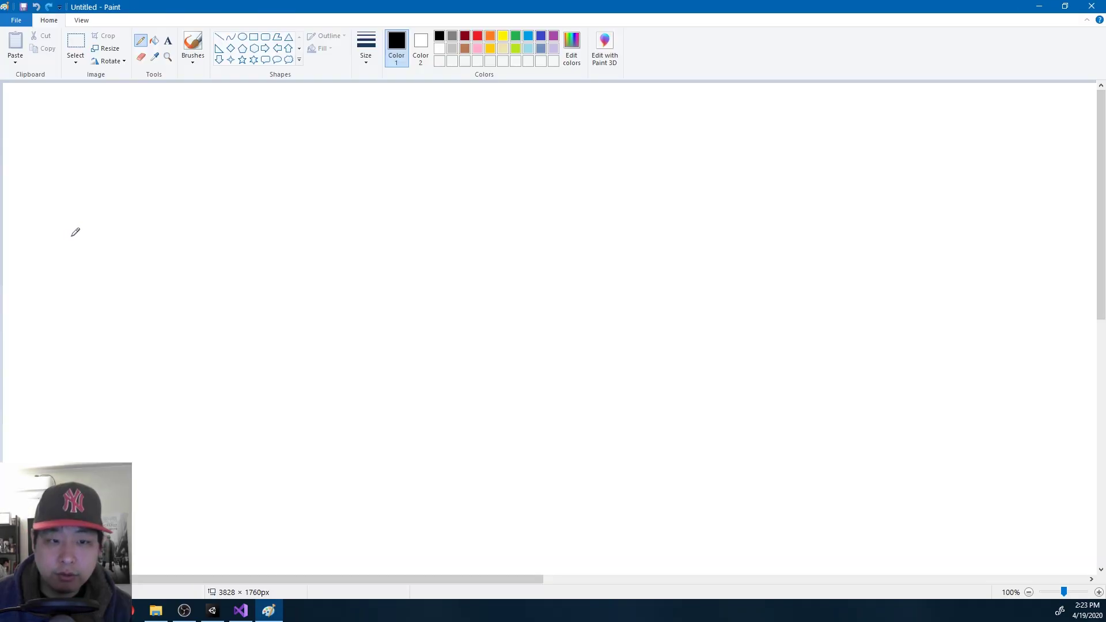
In Paint, sketch a horizontal arrow labelled x, a point above it, a line joining them and the angle arc
mouse_move(70, 235)
left_mouse_down()
mouse_move(272, 239)
mouse_move(265, 230)
mouse_move(261, 252)
left_mouse_up()
left_click_drag(137, 262, 165, 256)
left_click_drag(156, 257, 162, 275)
left_click_drag(156, 121, 156, 127)
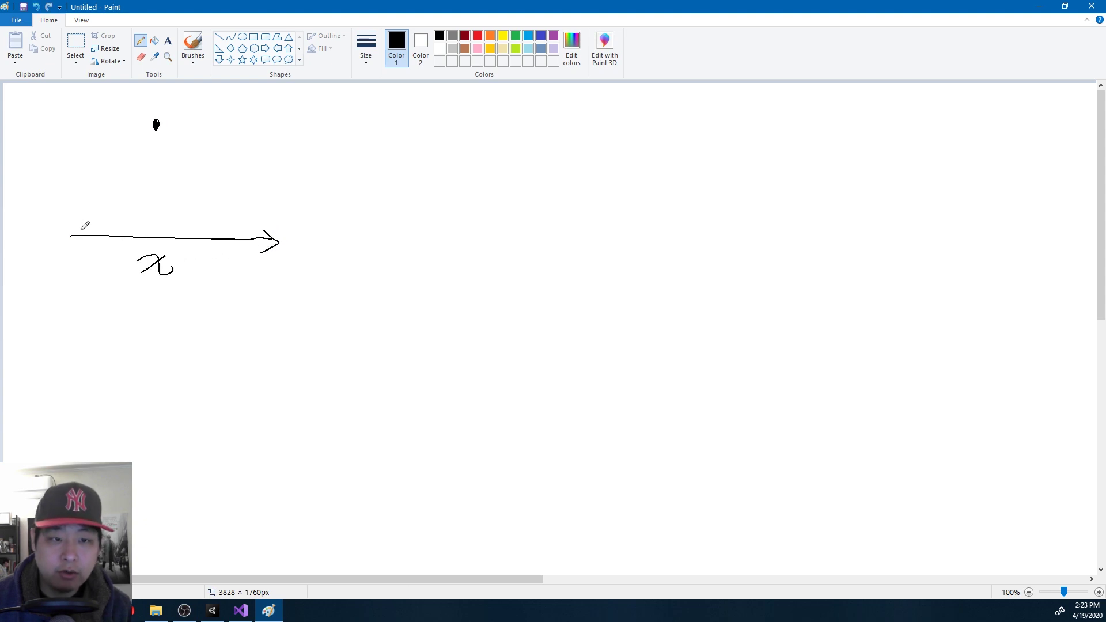
left_click_drag(72, 234, 152, 136)
left_click_drag(94, 202, 109, 227)
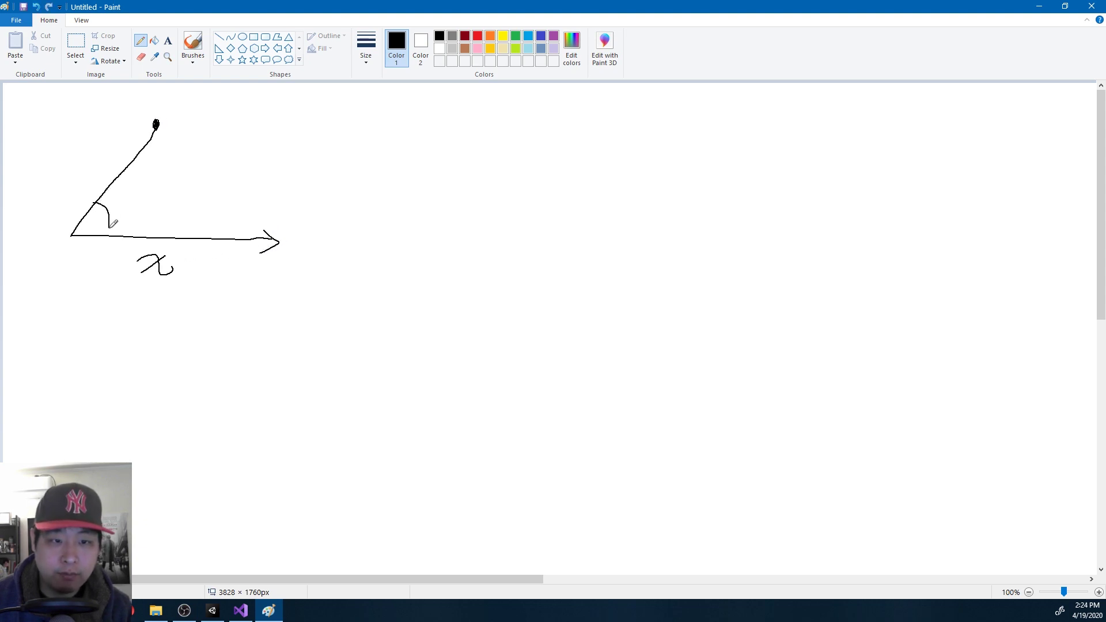
Highlight "radians" in the Mathf.Atan2 description and step through the Circle_radians.gif animation from 1 rad to 2π rad
key("alt+Tab")
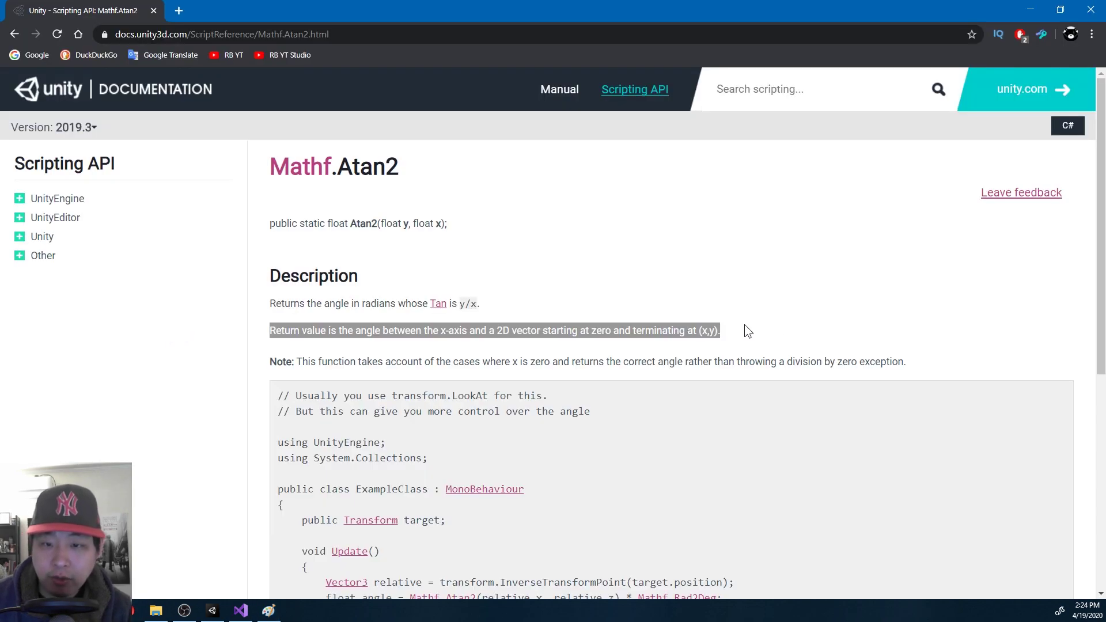
double_click(369, 304)
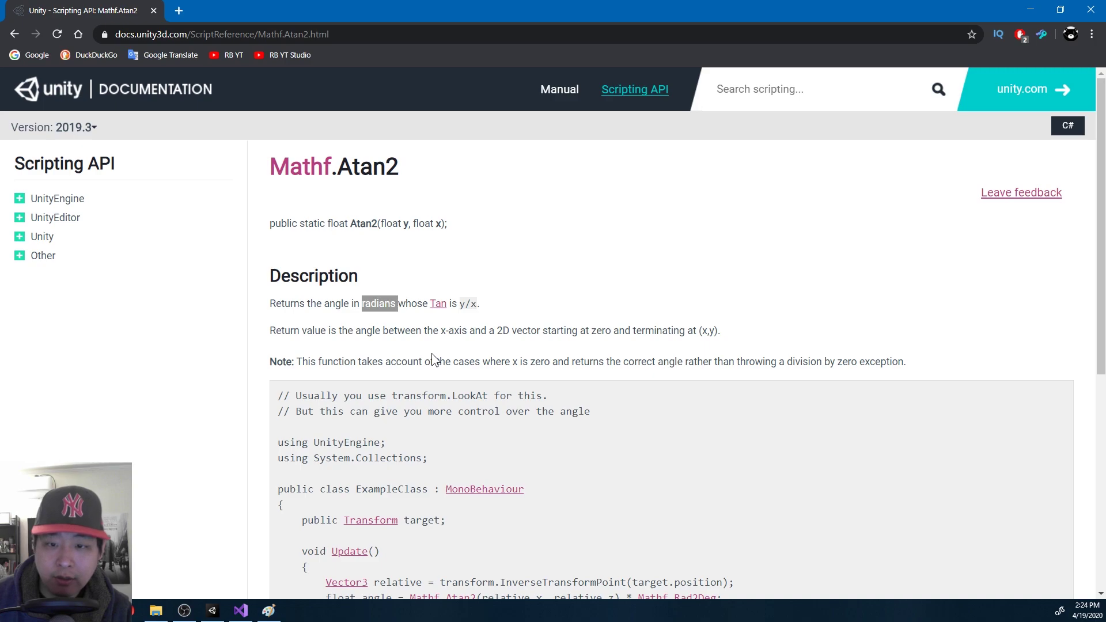
key("alt+Tab")
left_click_drag(393, 528, 506, 523)
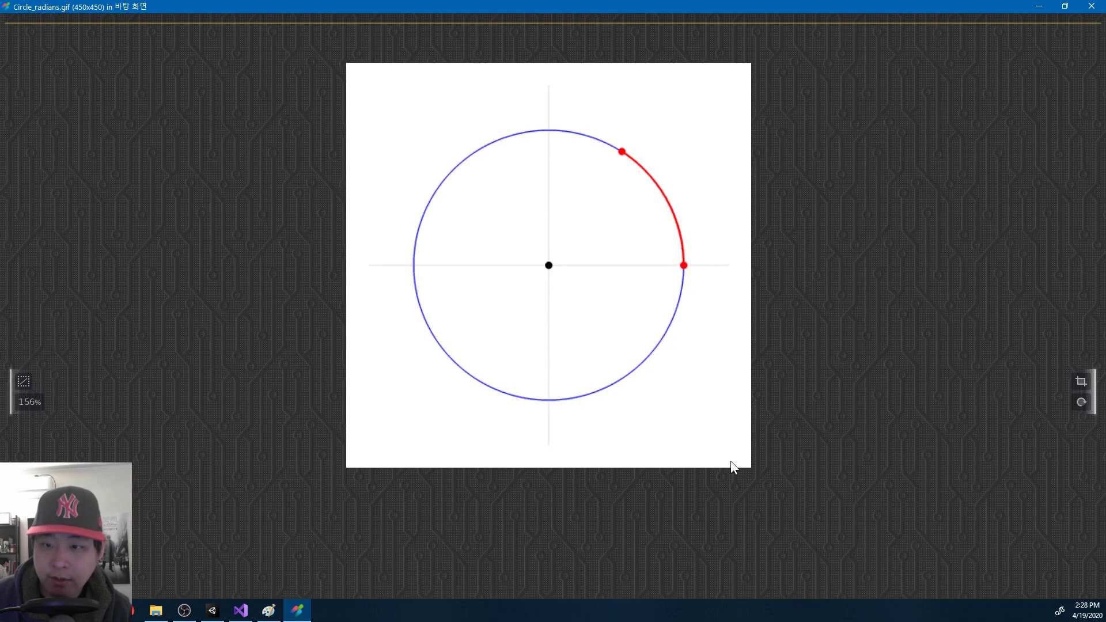
left_click_drag(512, 527, 532, 528)
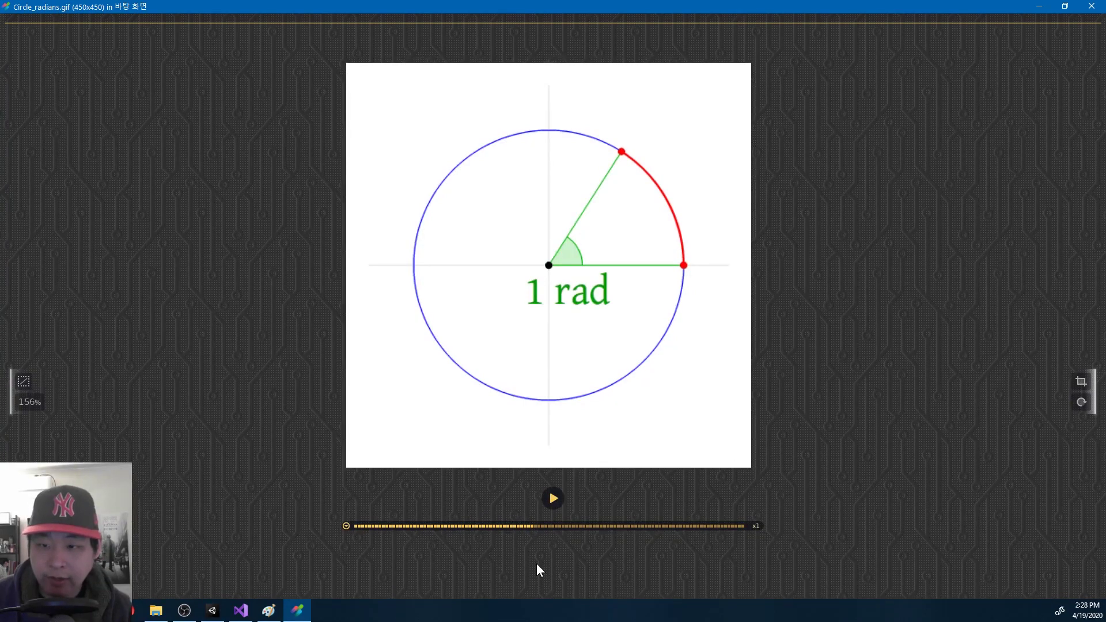
left_click_drag(531, 527, 637, 526)
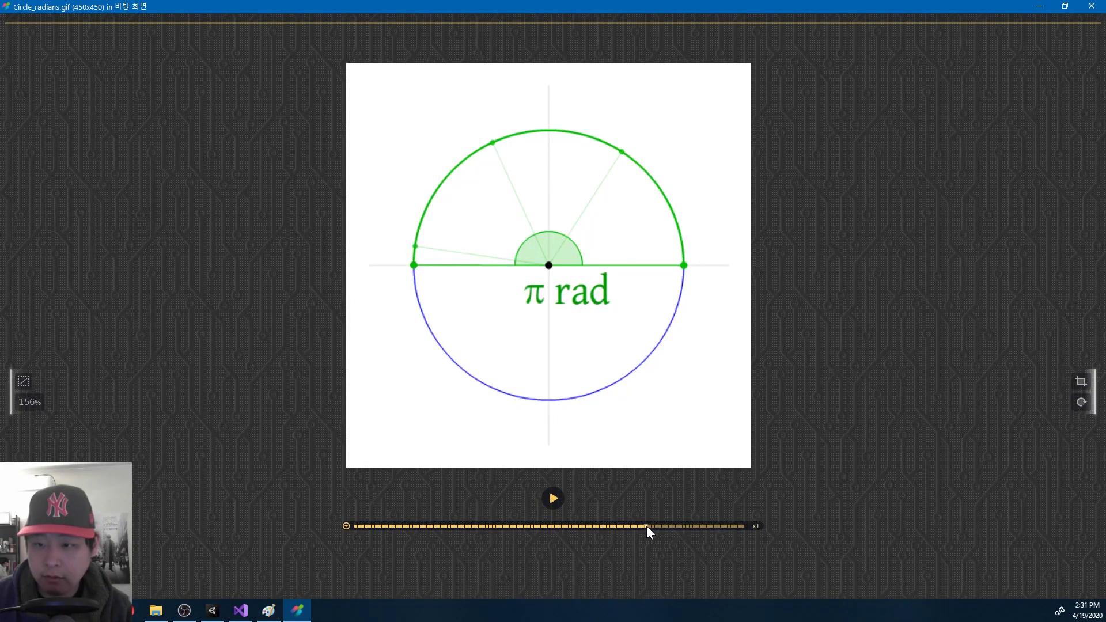
left_click_drag(646, 527, 732, 526)
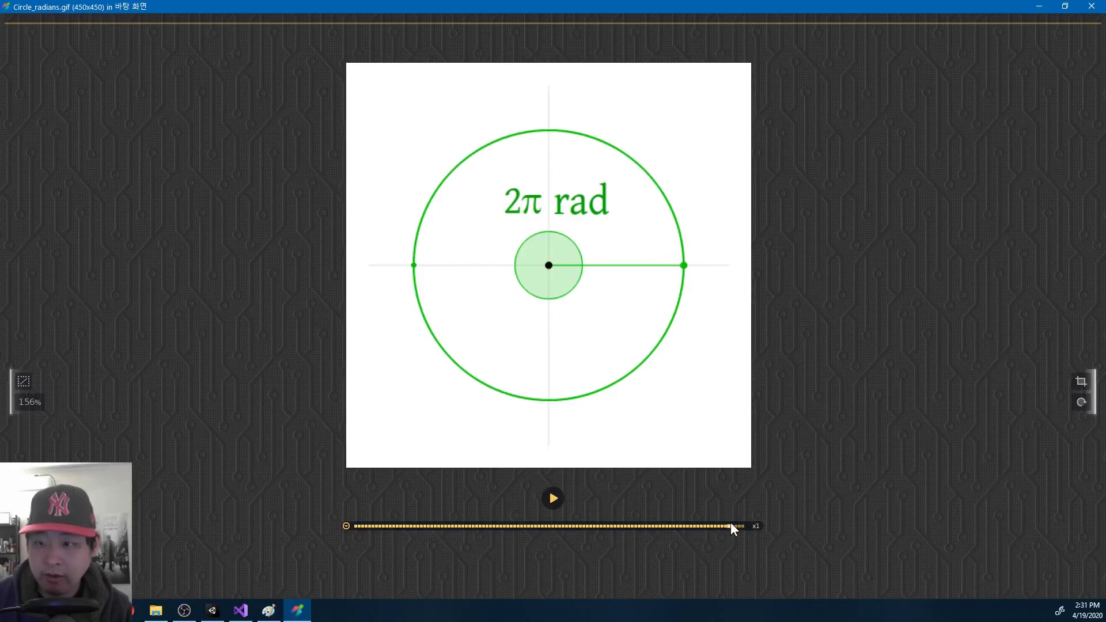
In the Paint sketch, draw a red arc from the point to the x arrow and write "how many radians?" beside it
key("alt+Tab")
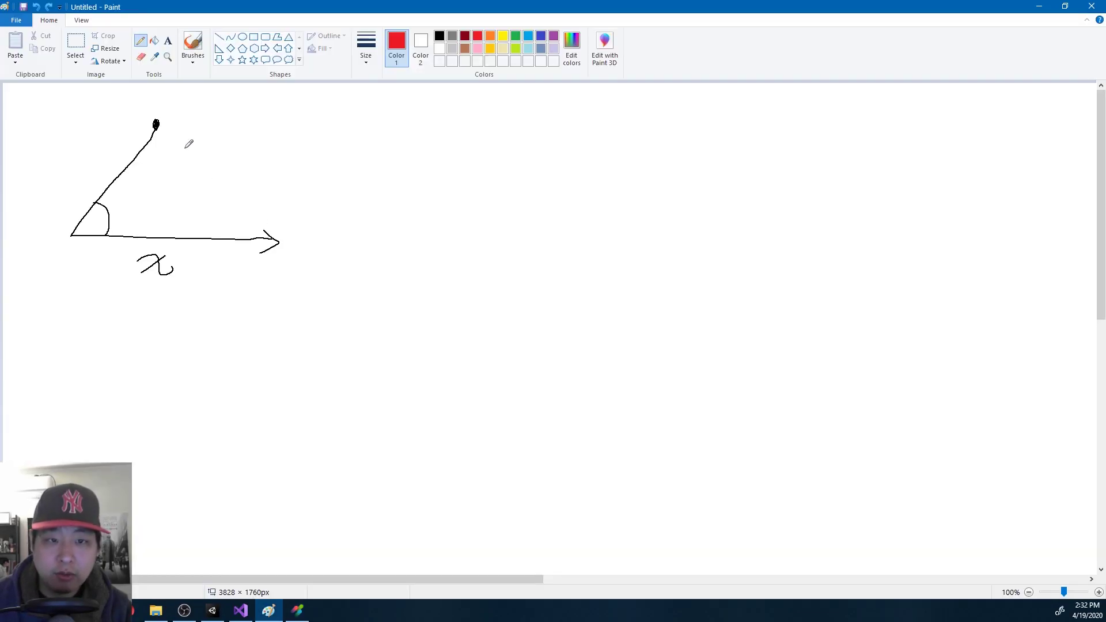
mouse_move(157, 124)
left_mouse_down()
mouse_move(213, 172)
mouse_move(224, 237)
left_mouse_up()
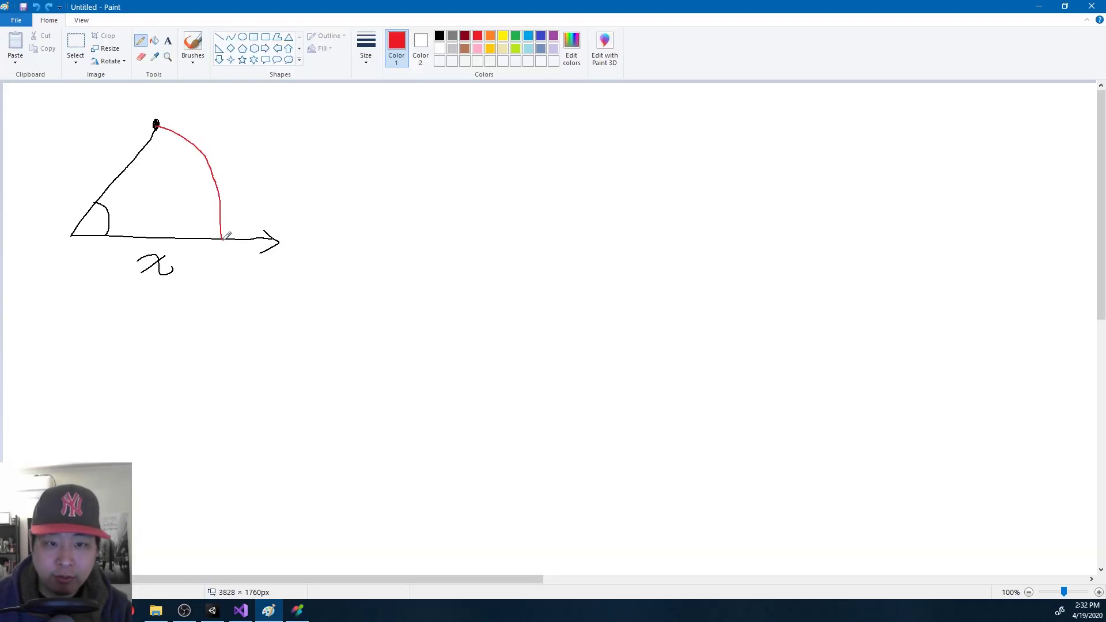
left_click_drag(215, 137, 226, 155)
left_click_drag(238, 143, 242, 141)
left_click_drag(424, 106, 441, 109)
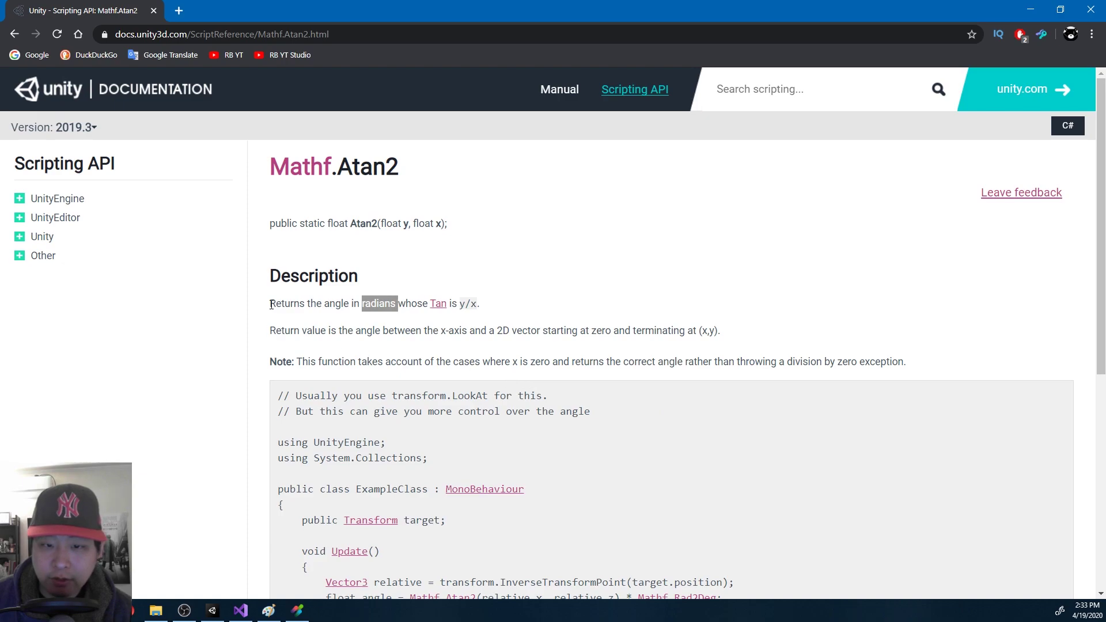
Highlight "Returns the angle in radians" in the documentation and the matching Mathf.Atan2(x, z) call in GetAngle
left_click_drag(272, 305, 400, 304)
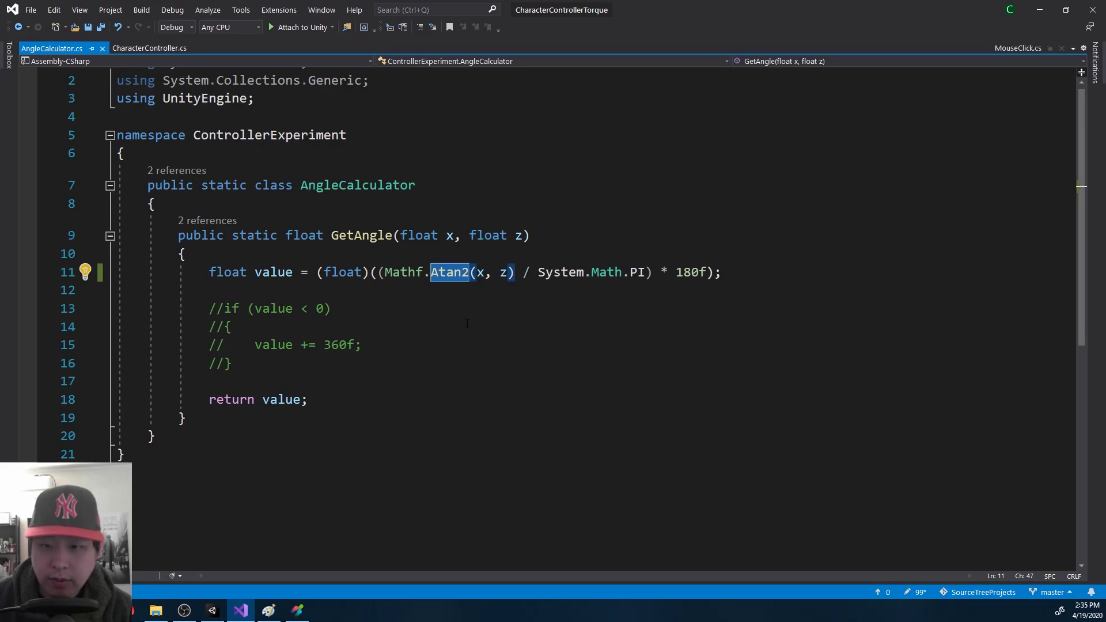
mouse_move(381, 273)
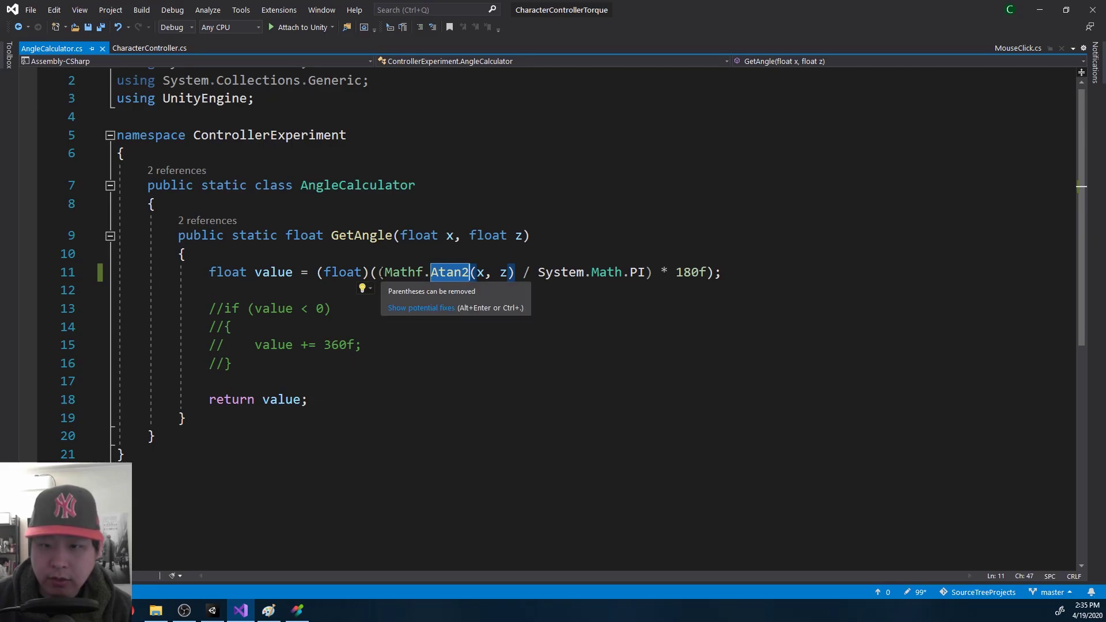
left_click_drag(385, 272, 516, 272)
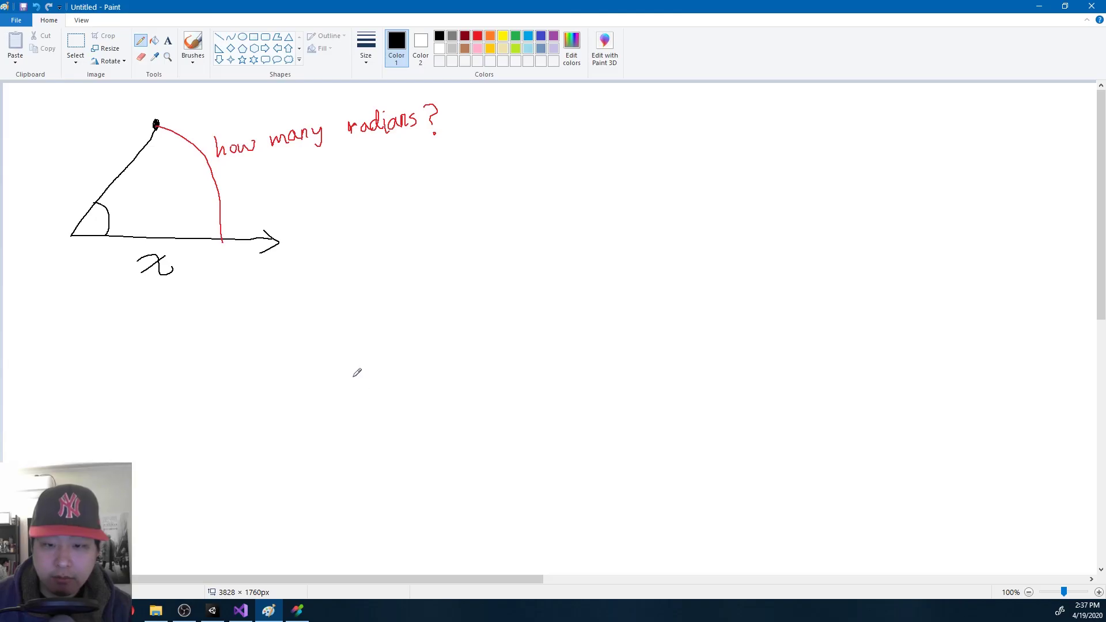
In Paint, sketch a small circle with a black direction arrow and a red angle measured from a horizontal line
mouse_move(346, 369)
left_mouse_down()
mouse_move(391, 342)
mouse_move(388, 359)
mouse_move(360, 378)
mouse_move(396, 377)
mouse_move(372, 373)
left_mouse_up()
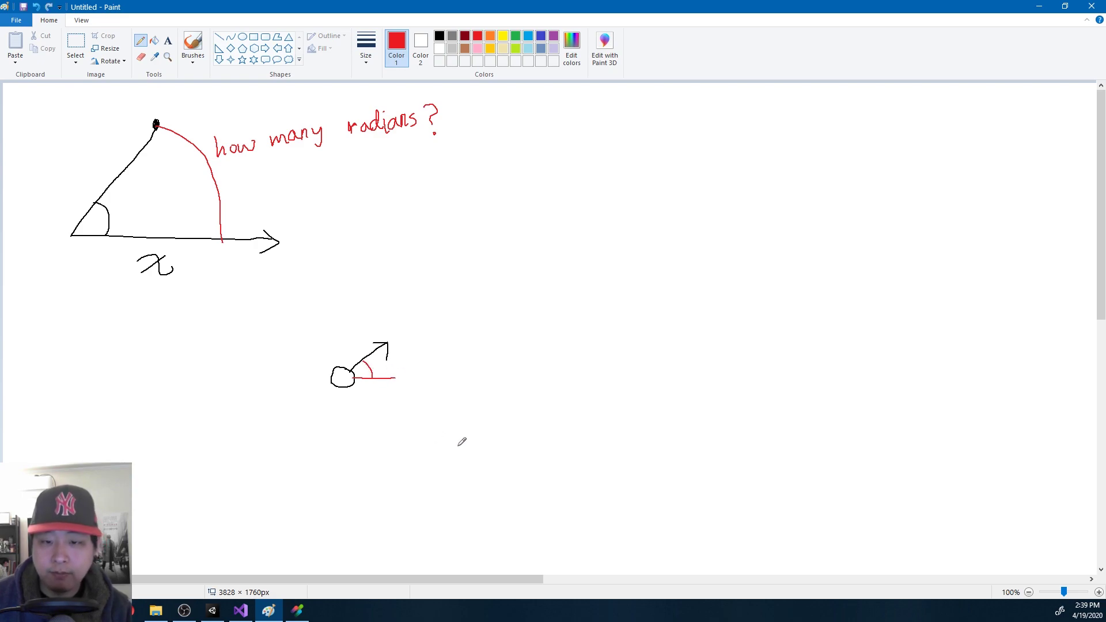
Compare Google's radian to degree formula with the value calculation line in GetAngle by highlighting both
key("alt+Tab")
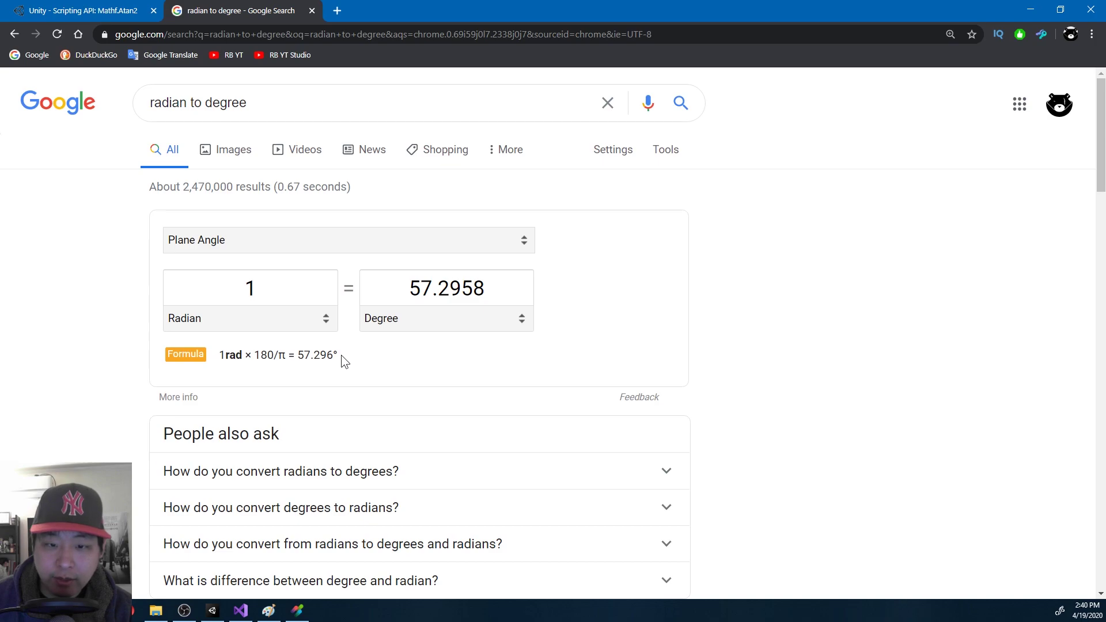
left_click_drag(341, 355, 218, 356)
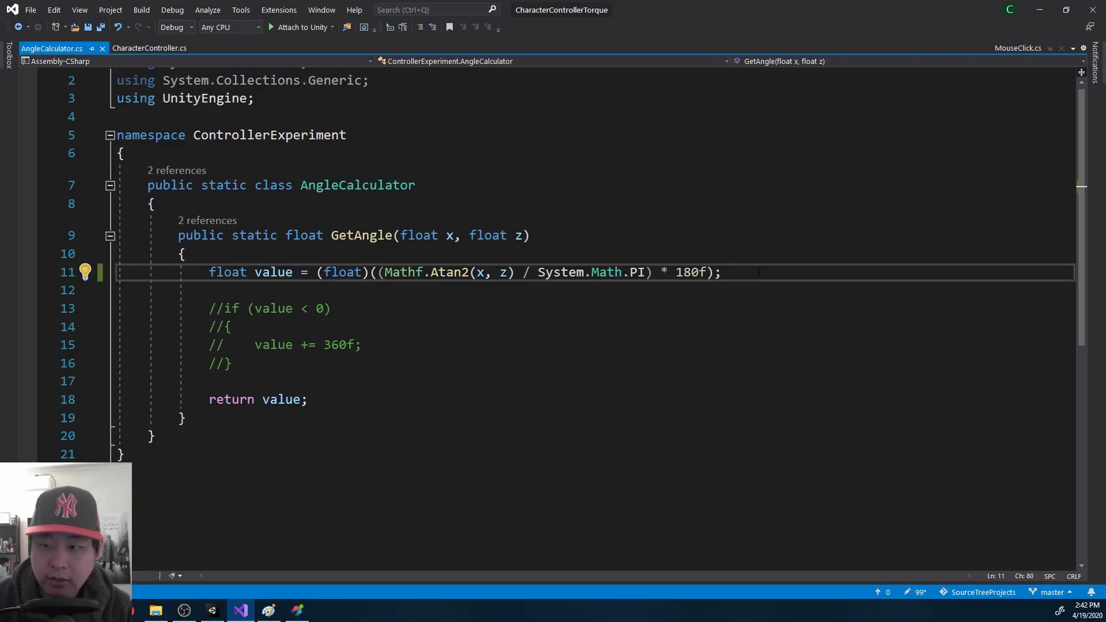
left_click_drag(736, 272, 209, 273)
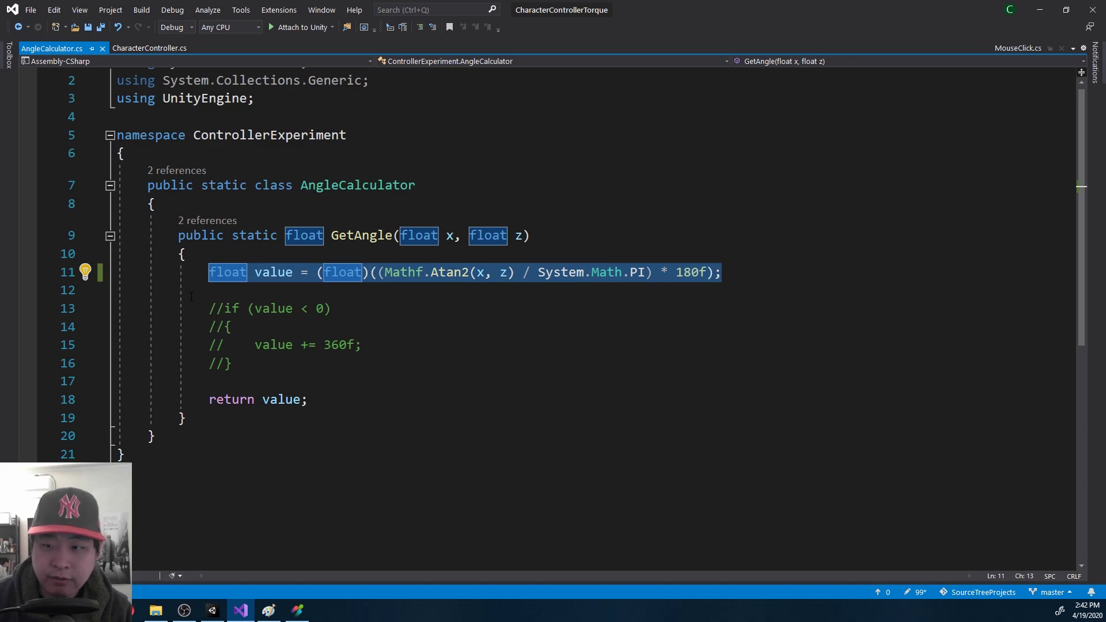
Run the Unity scene with TargetAngle selected to watch its Angle value, and stop playback
left_click(212, 611)
left_click(522, 33)
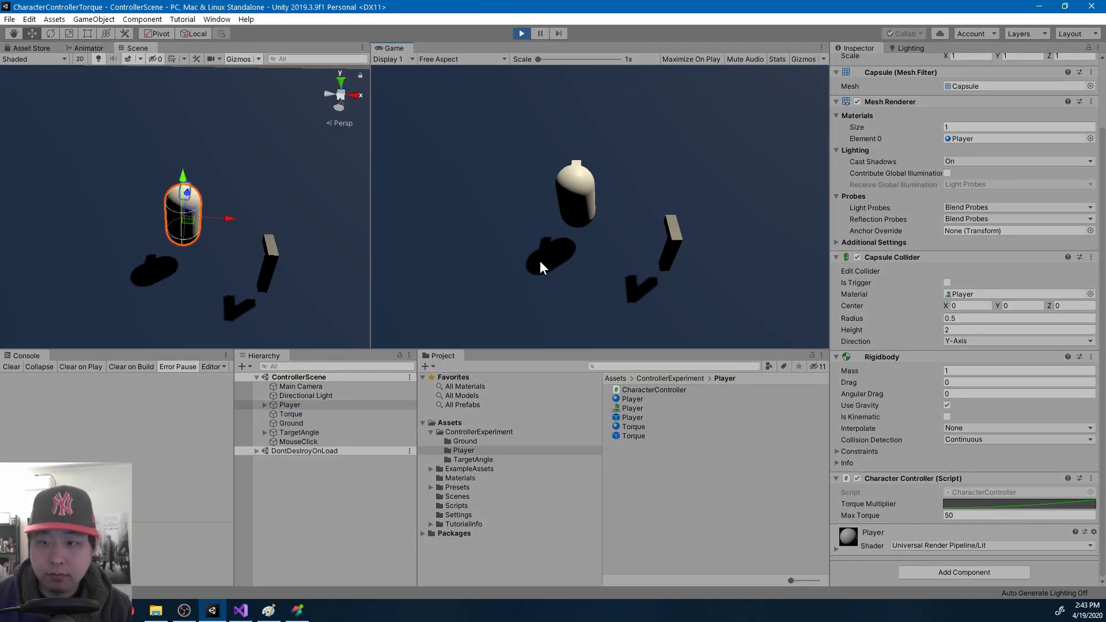
left_click(305, 433)
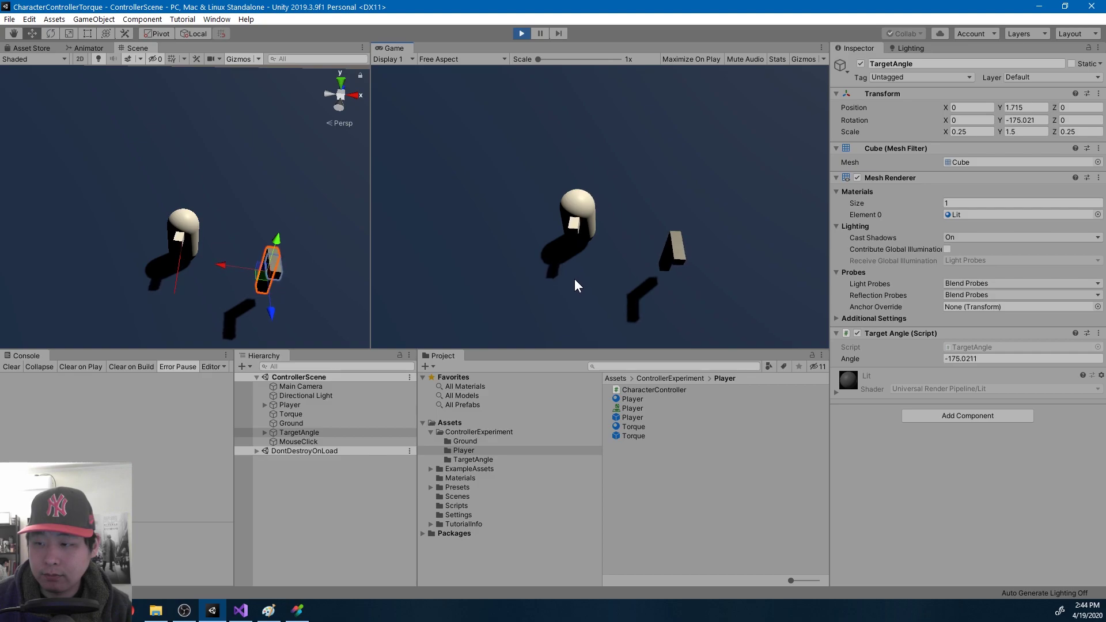
left_click(522, 32)
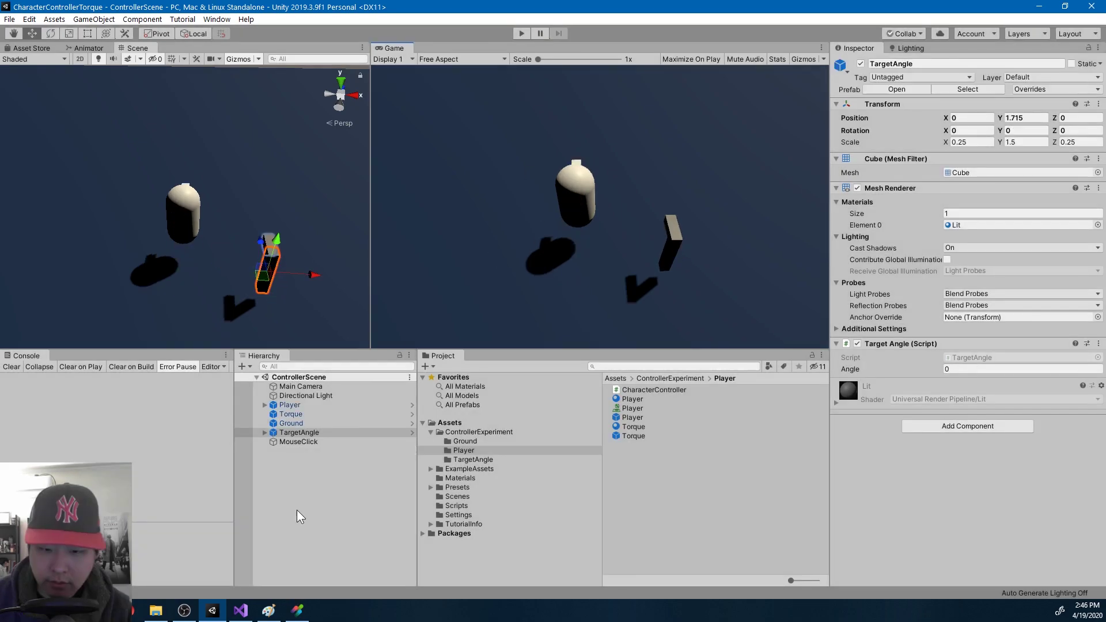
In Visual Studio, find all references to the GetAngle method of AngleCalculator
left_click(240, 611)
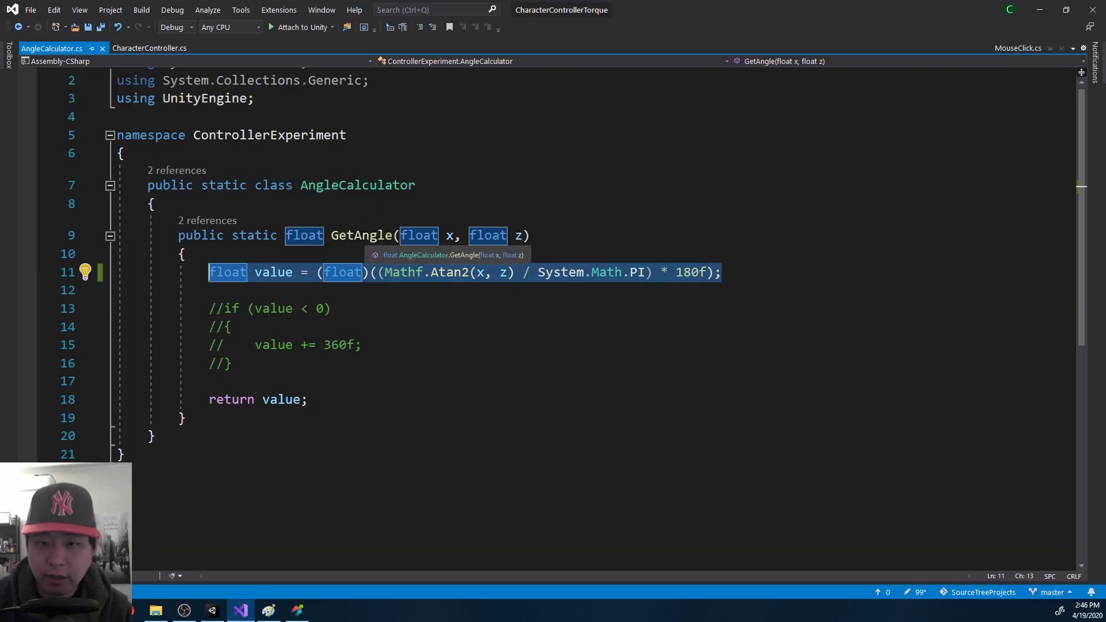
left_click(352, 236)
right_click(350, 238)
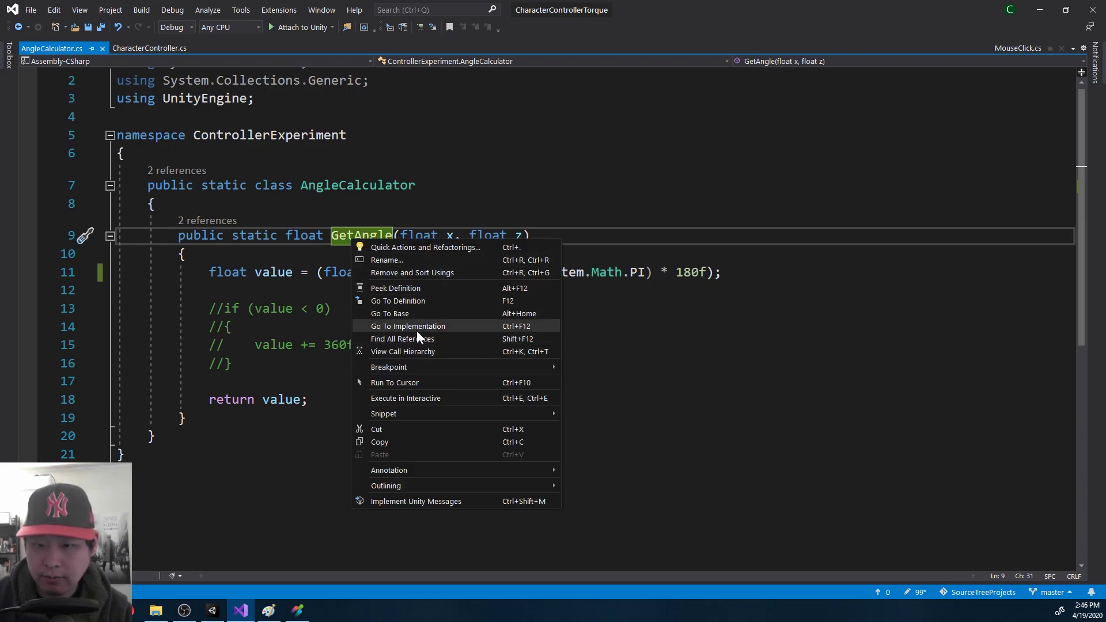
key("Escape")
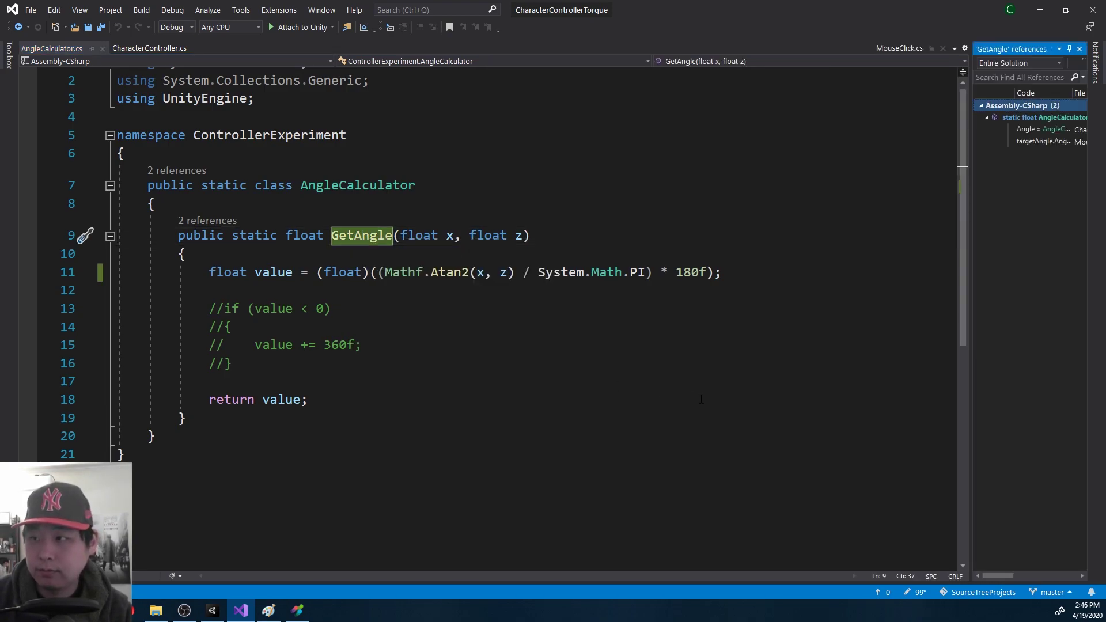
Review both calls to GetAngle, highlighting the Angle line in CharacterController.cs and the targetAngle.Angle line in MouseClick.cs
key("F8")
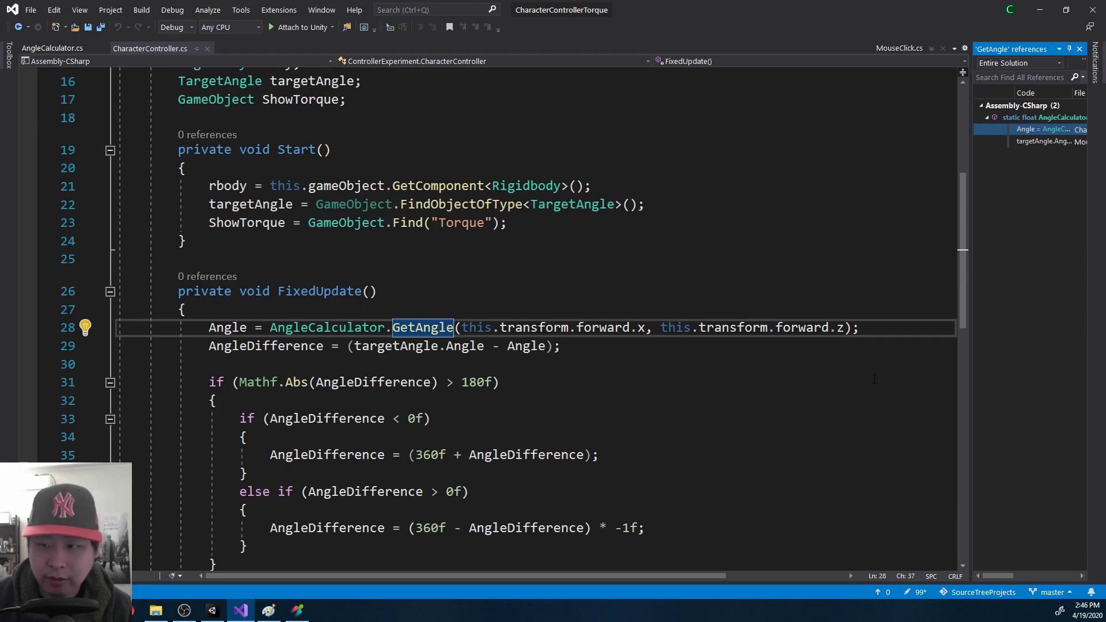
left_click_drag(871, 328, 209, 328)
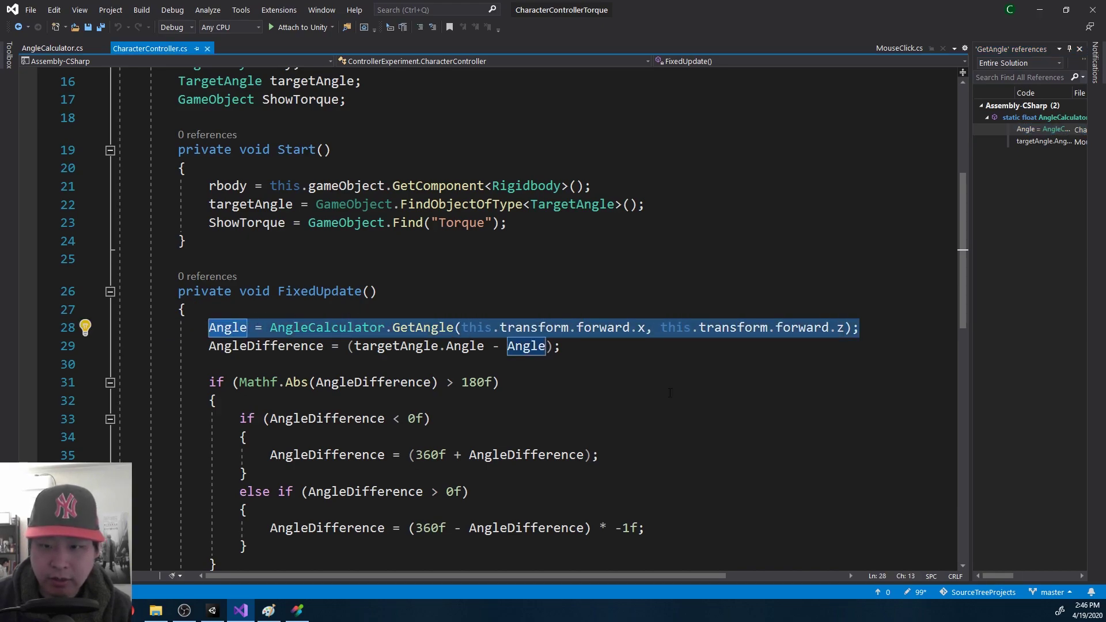
double_click(1029, 142)
left_click_drag(908, 326, 268, 327)
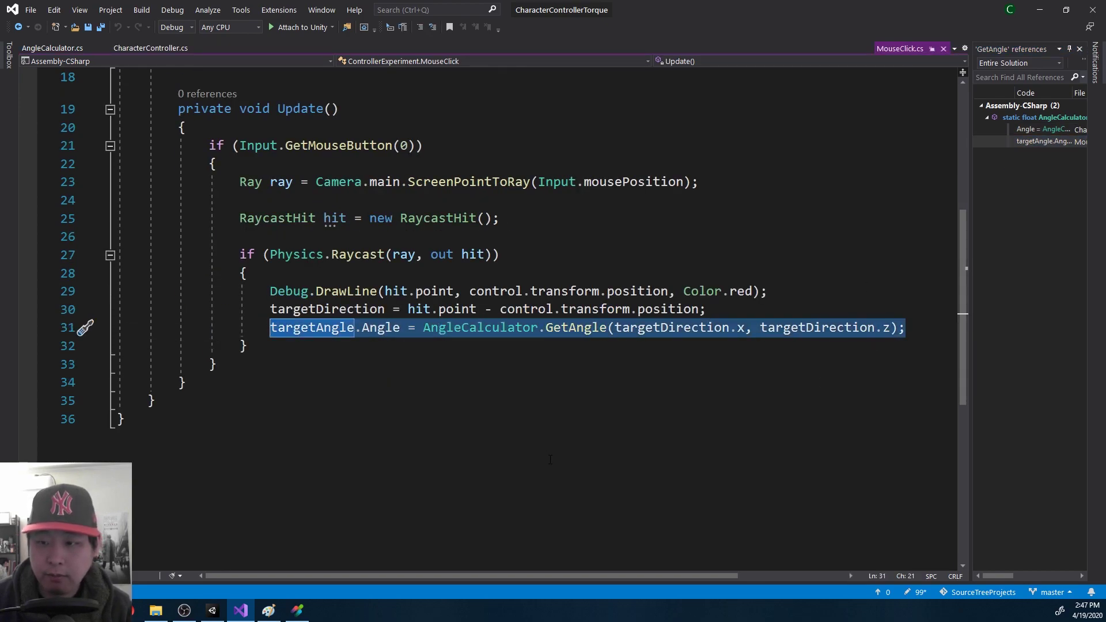
In CharacterController.cs, highlight the AngleDifference calculation and the if block that handles absolute differences above 180f
left_click(137, 50)
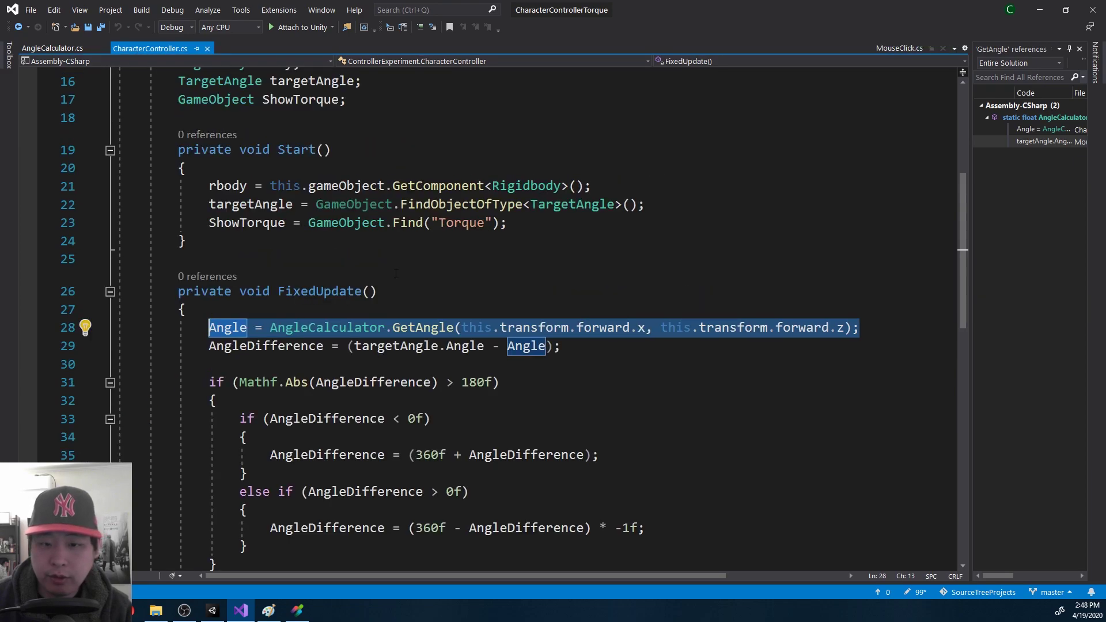
left_click_drag(597, 345, 209, 346)
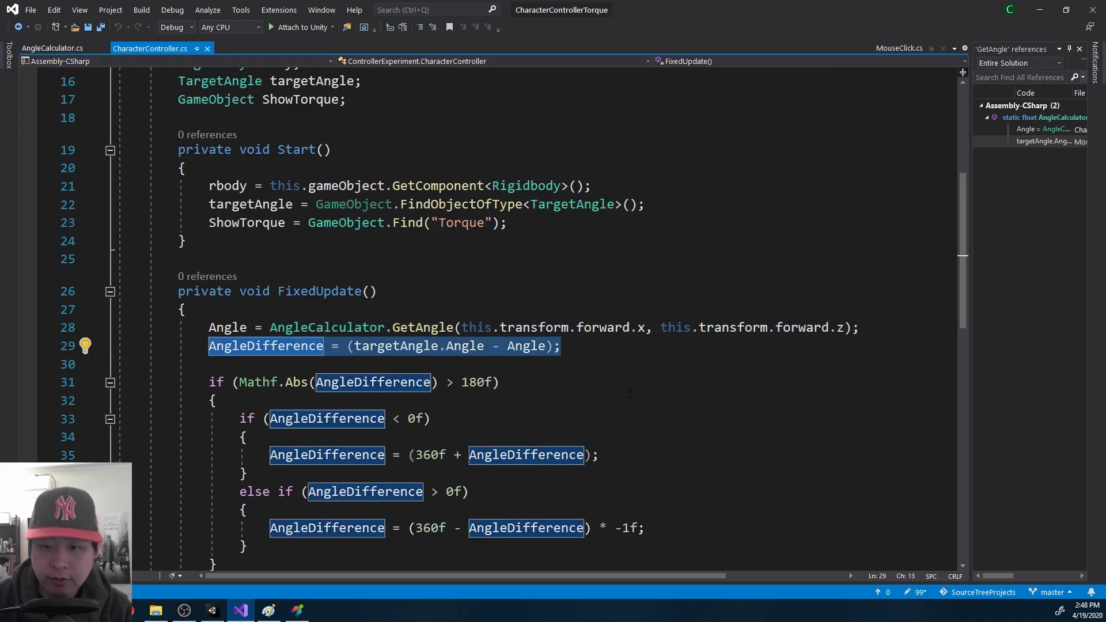
scroll(696, 290, "down", 2)
left_click_drag(247, 453, 208, 273)
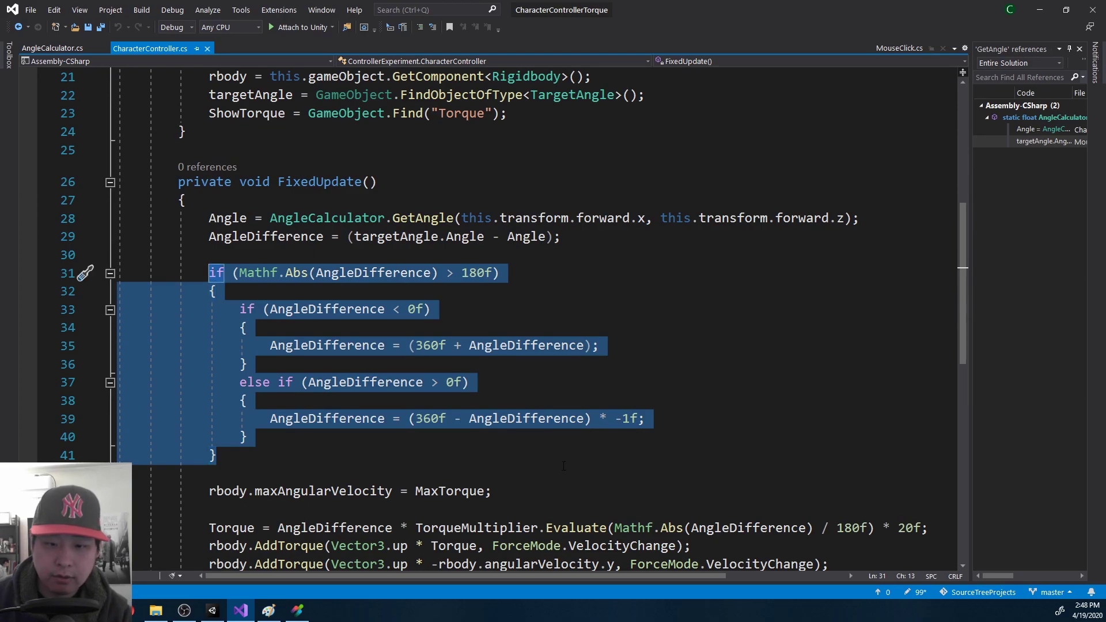
In Paint, mark two points on the large circle's edge and sketch the turning paths between them
key("alt+Tab")
mouse_move(705, 311)
left_mouse_down()
mouse_move(696, 318)
mouse_move(707, 311)
left_mouse_up()
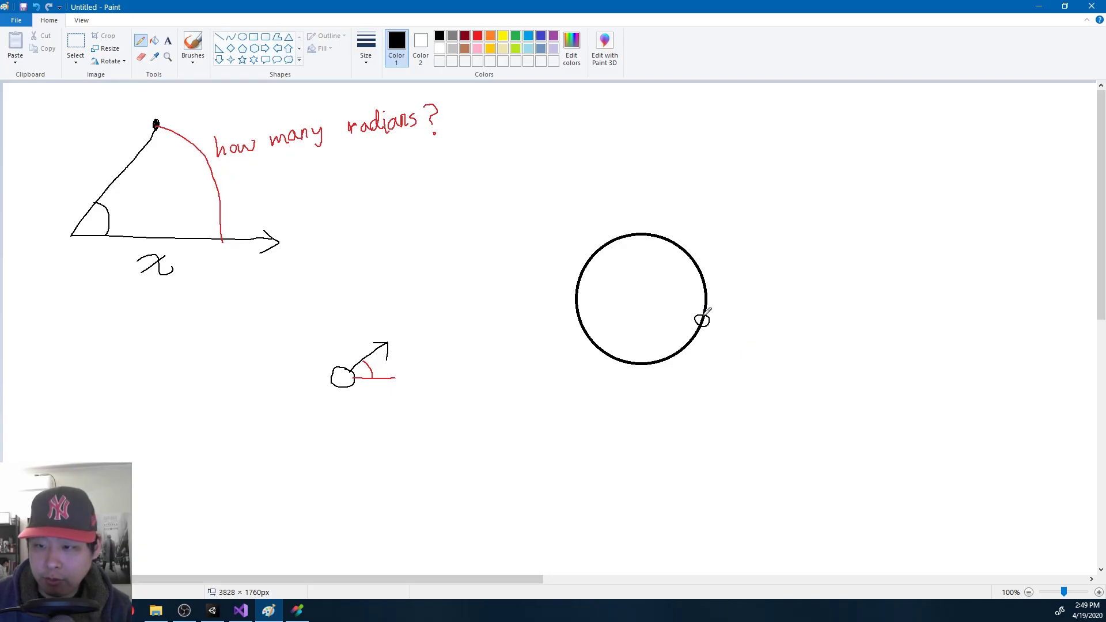
left_click_drag(638, 356, 634, 360)
mouse_move(716, 331)
left_mouse_down()
mouse_move(692, 367)
mouse_move(670, 387)
left_mouse_up()
mouse_move(726, 299)
left_mouse_down()
mouse_move(695, 229)
mouse_move(606, 219)
mouse_move(567, 344)
mouse_move(611, 375)
mouse_move(609, 366)
mouse_move(619, 377)
mouse_move(600, 390)
left_mouse_up()
In Visual Studio, examine the AddTorque lines in FixedUpdate and the AngleDifference and TorqueMultiplier terms of the Torque calculation
key("alt+Tab")
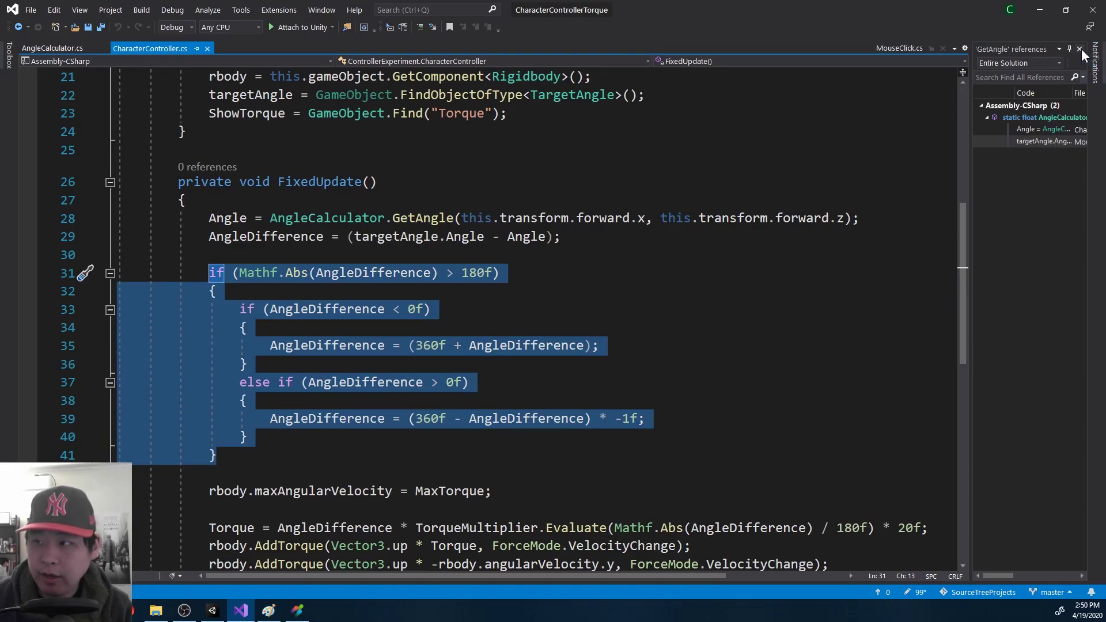
scroll(692, 374, "down", 1)
scroll(691, 374, "down", 1)
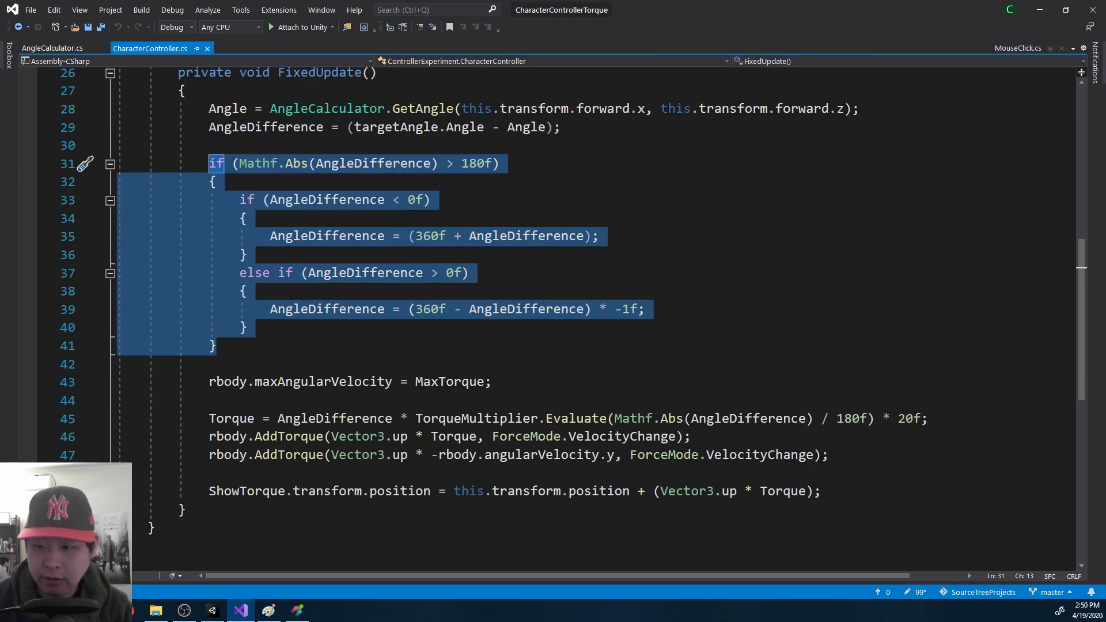
left_click_drag(828, 455, 208, 436)
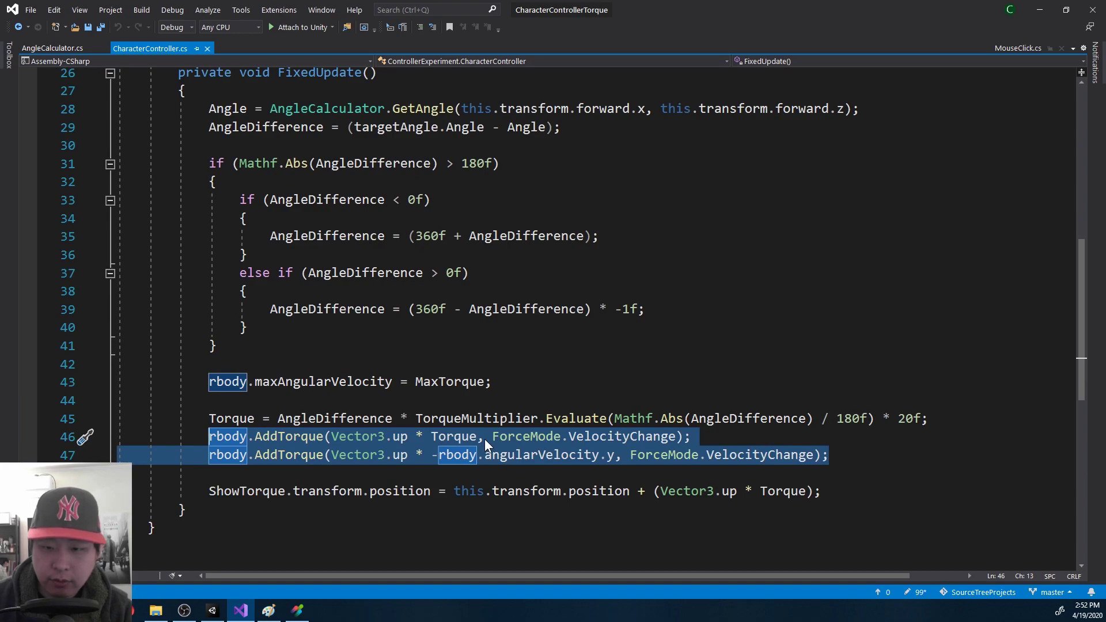
left_click_drag(477, 436, 354, 437)
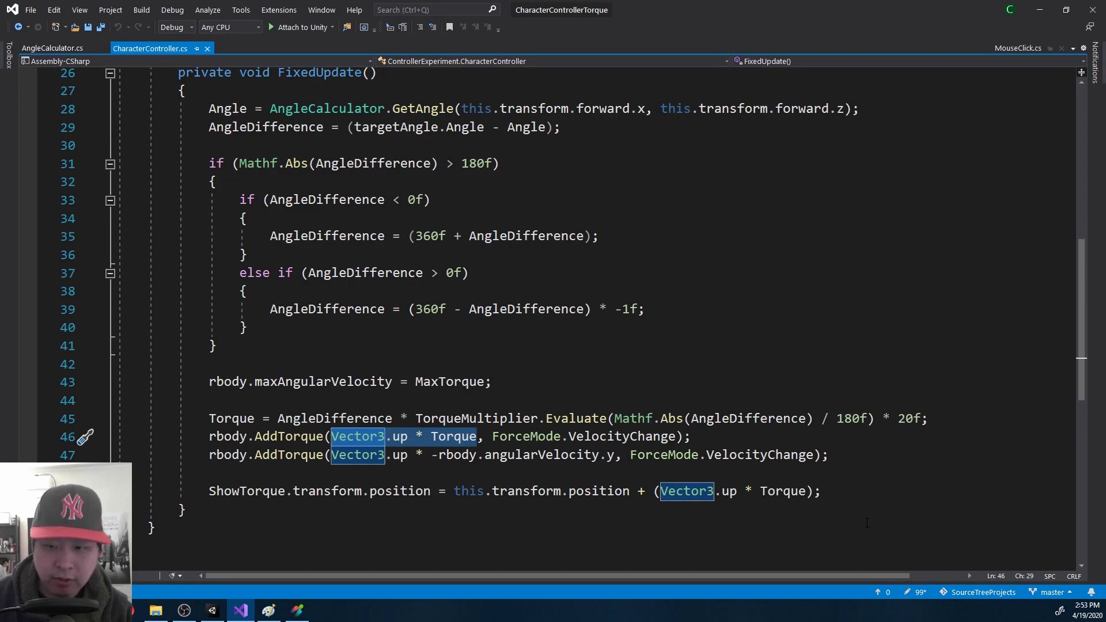
double_click(311, 419)
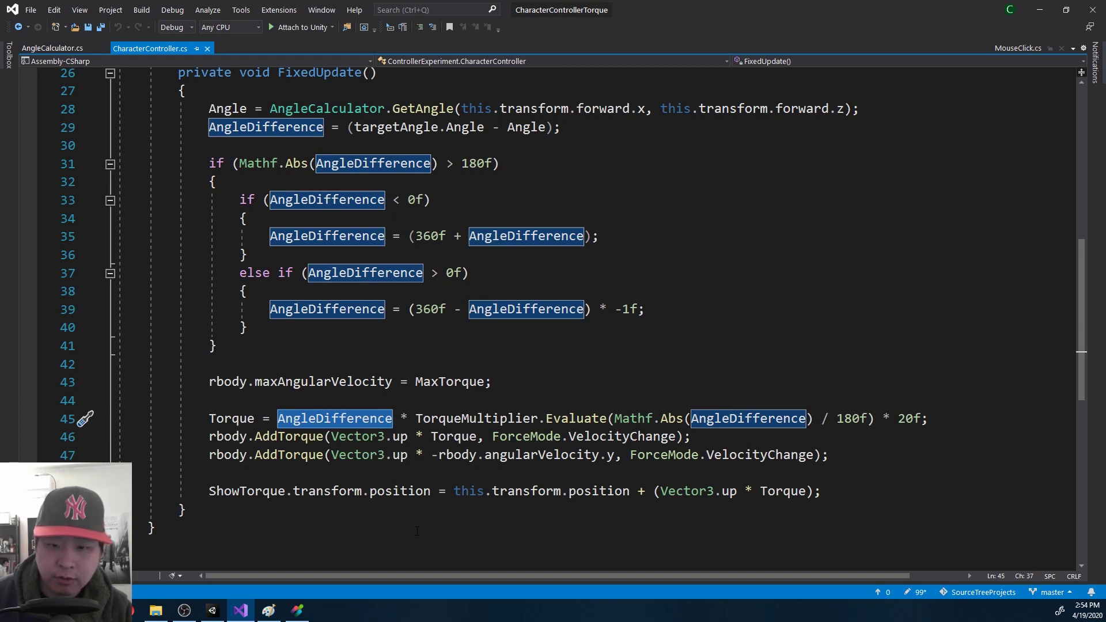
left_click(448, 419)
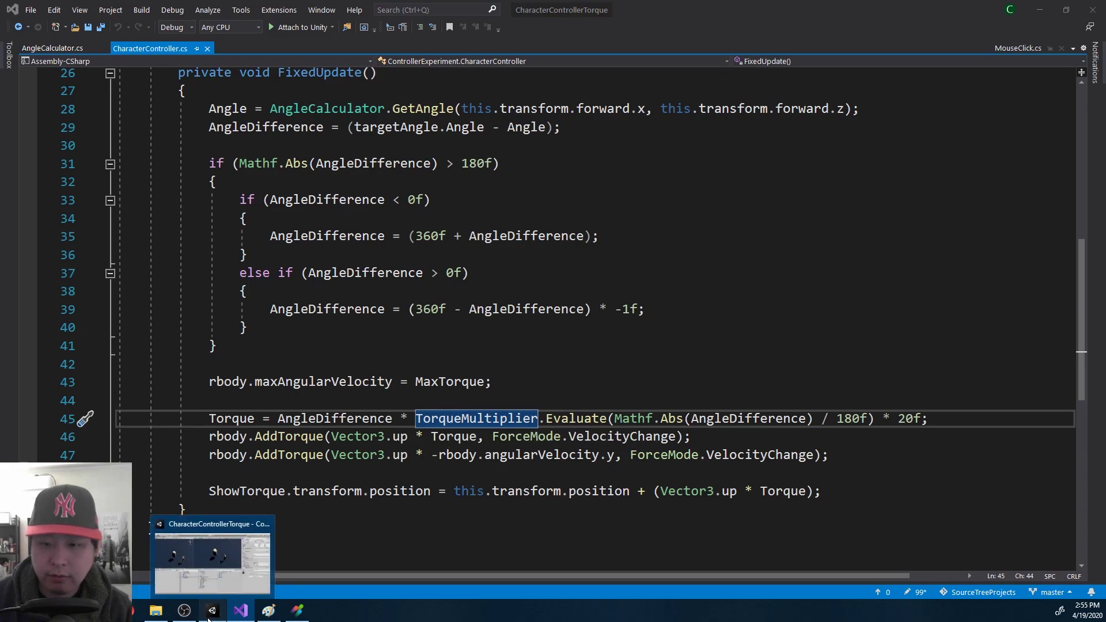
In Unity, open the Torque Multiplier curve of the Player's Character Controller script
left_click(230, 580)
left_click(302, 404)
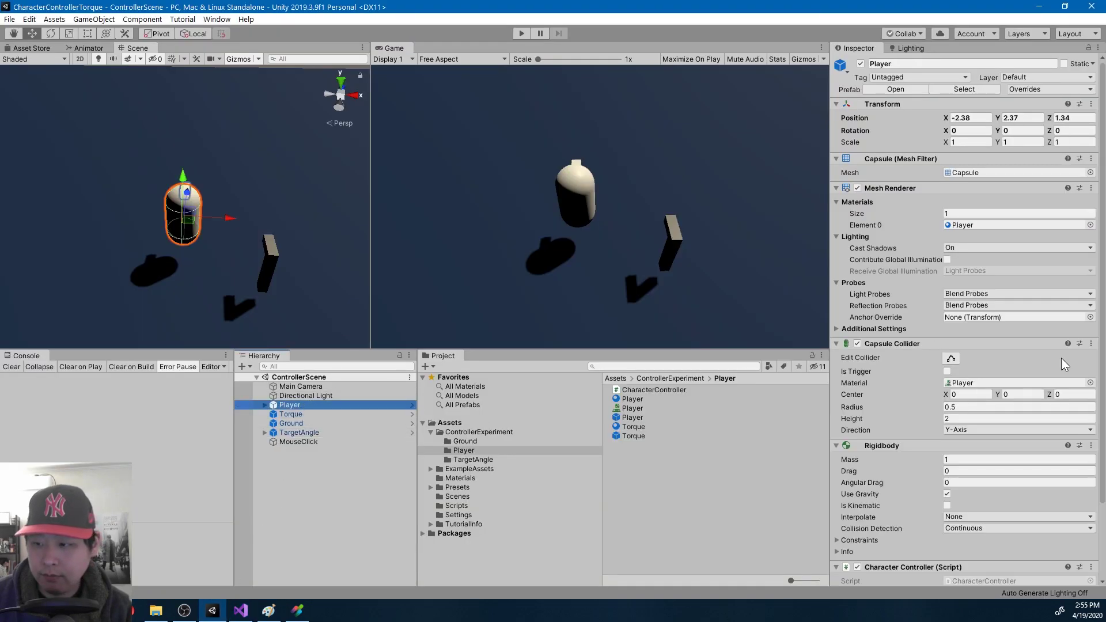
scroll(1053, 353, "down", 3)
left_click(962, 505)
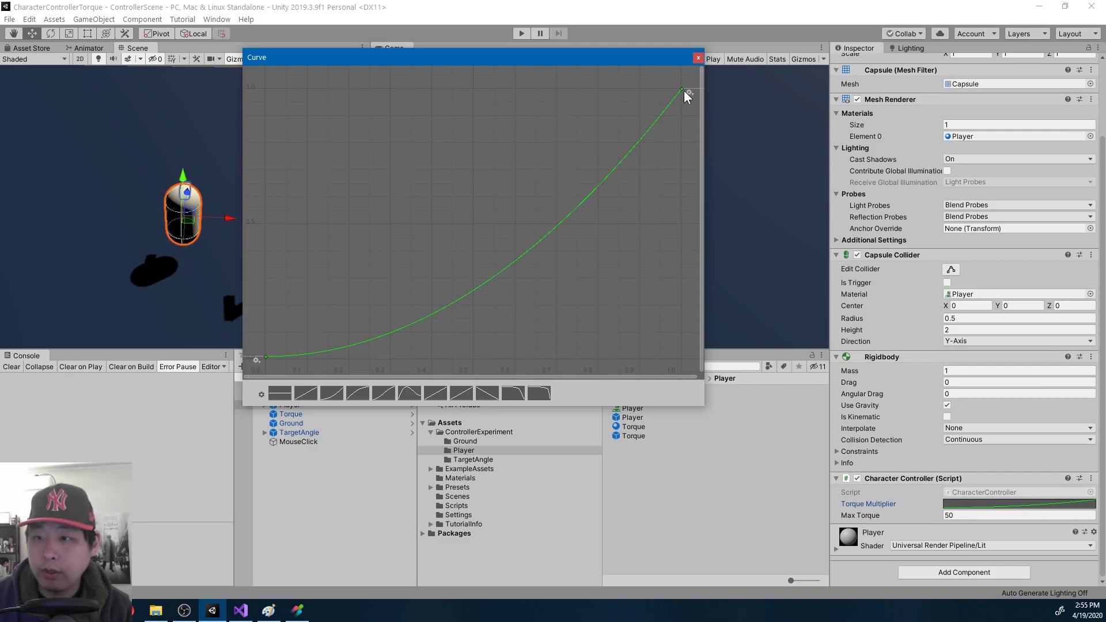
Examine the start and end keys of the Torque Multiplier curve
left_click(681, 90)
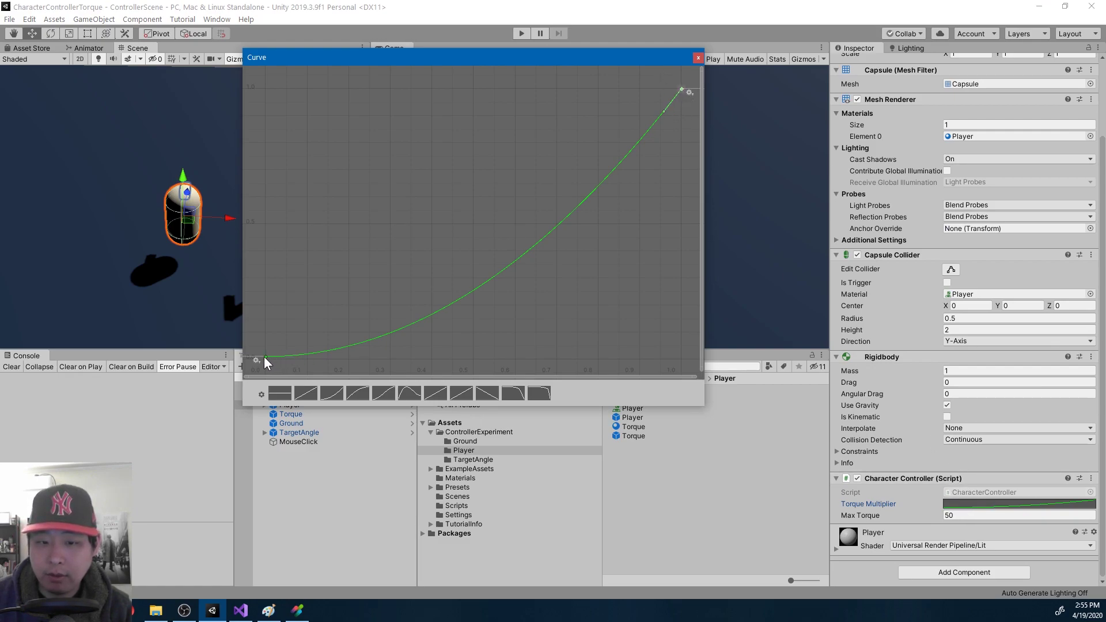
left_click(265, 358)
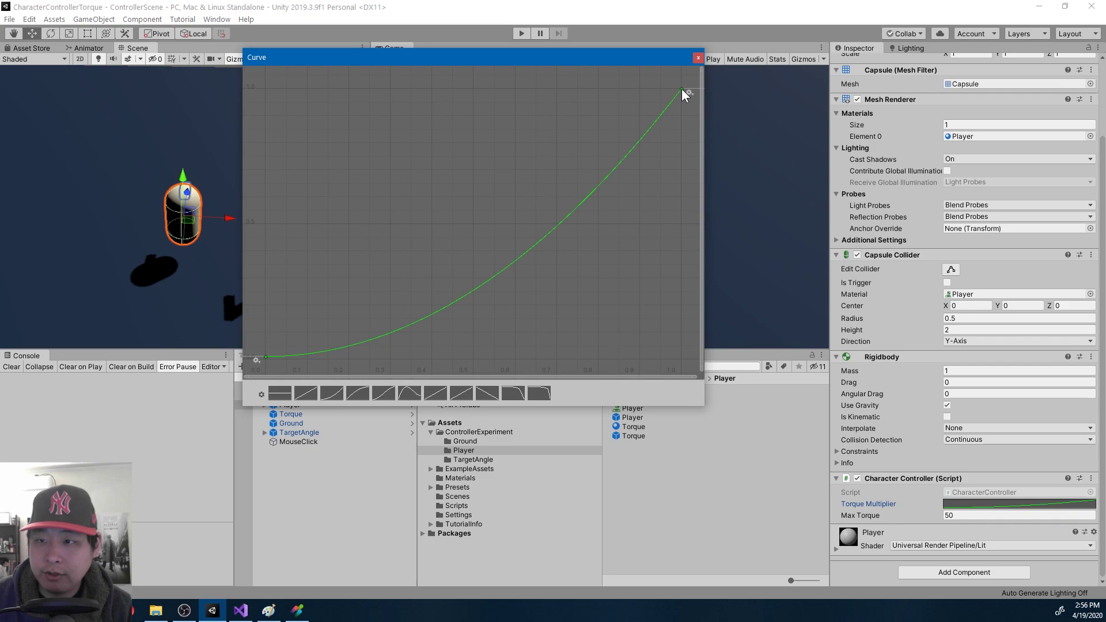
left_click(682, 90)
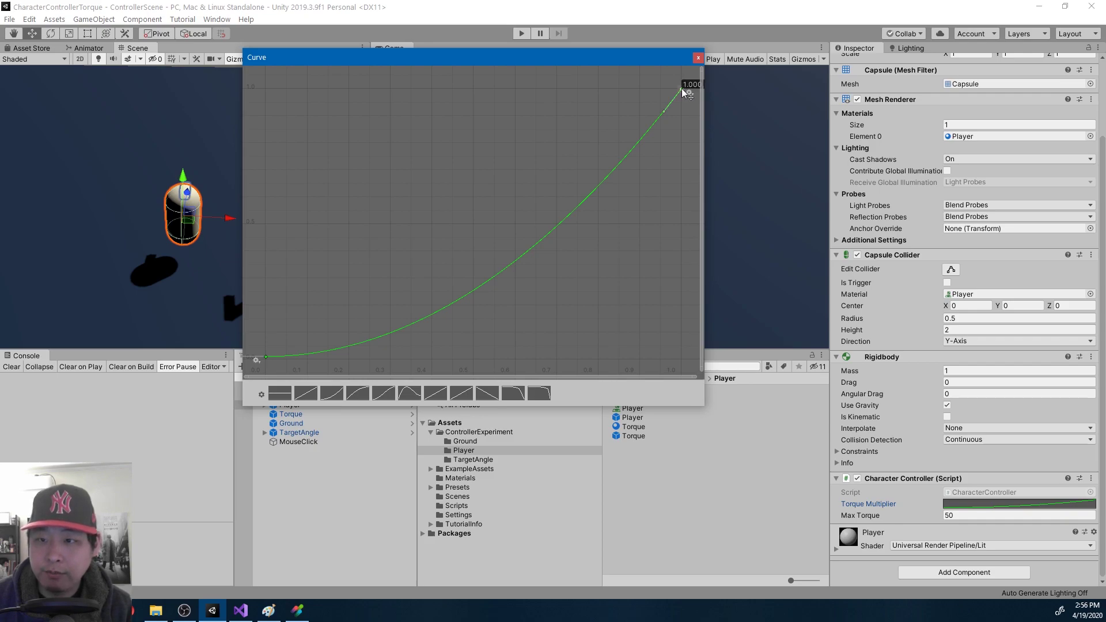
left_click(265, 357)
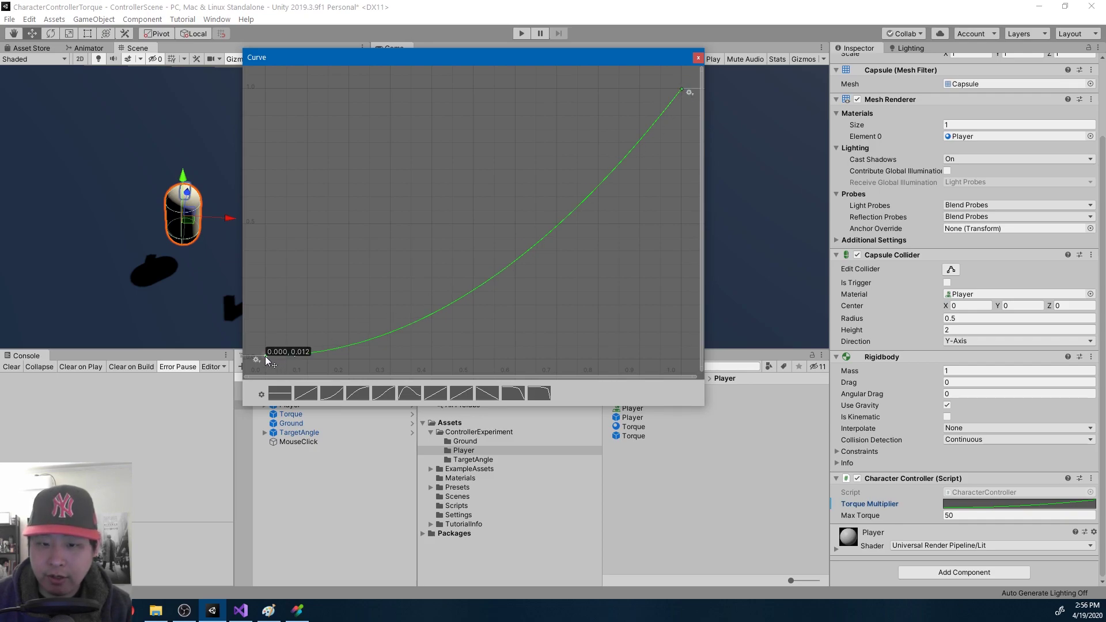
left_click_drag(266, 356, 266, 358)
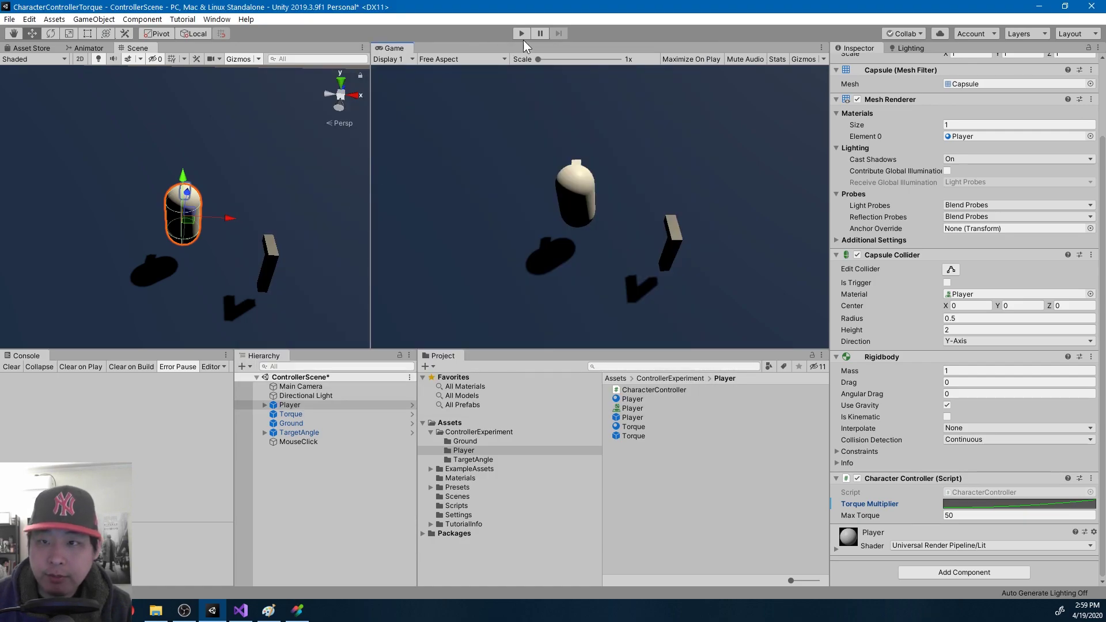
Test the player's turning in play mode, first with the existing Max Torque and again with Max Torque set to 10
left_click(523, 35)
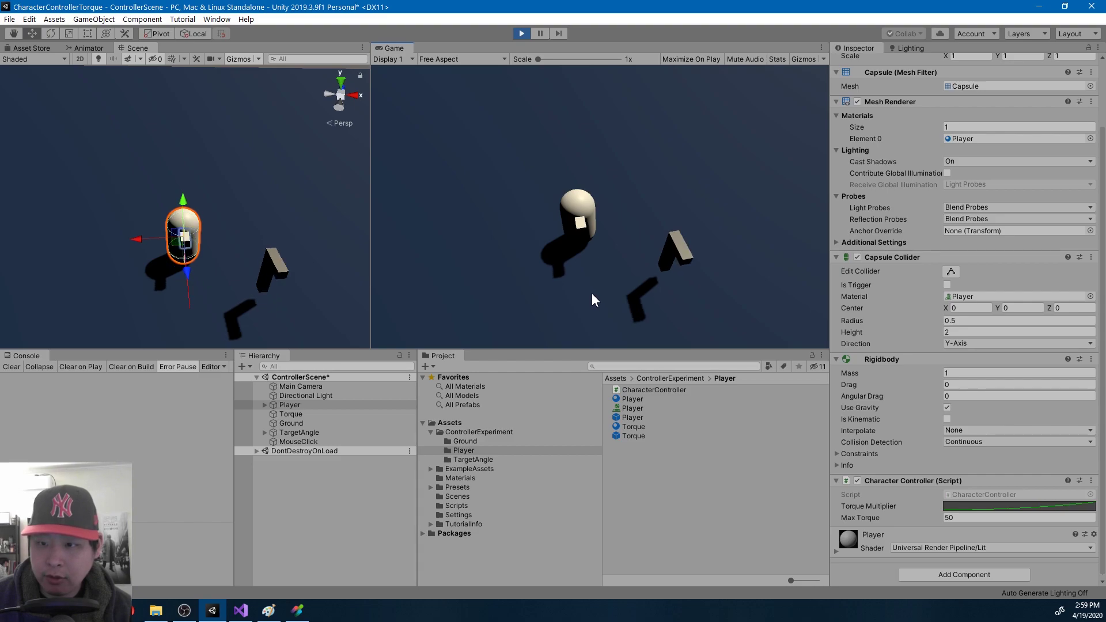
left_click(521, 34)
left_click(973, 528)
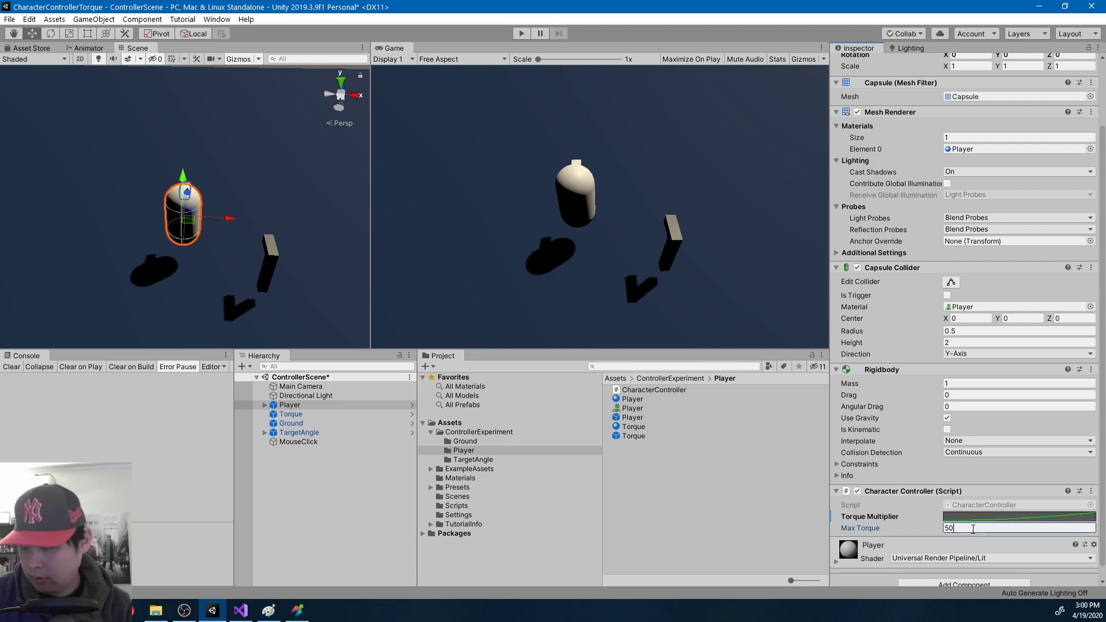
key("BackSpace")
key("BackSpace")
type("10")
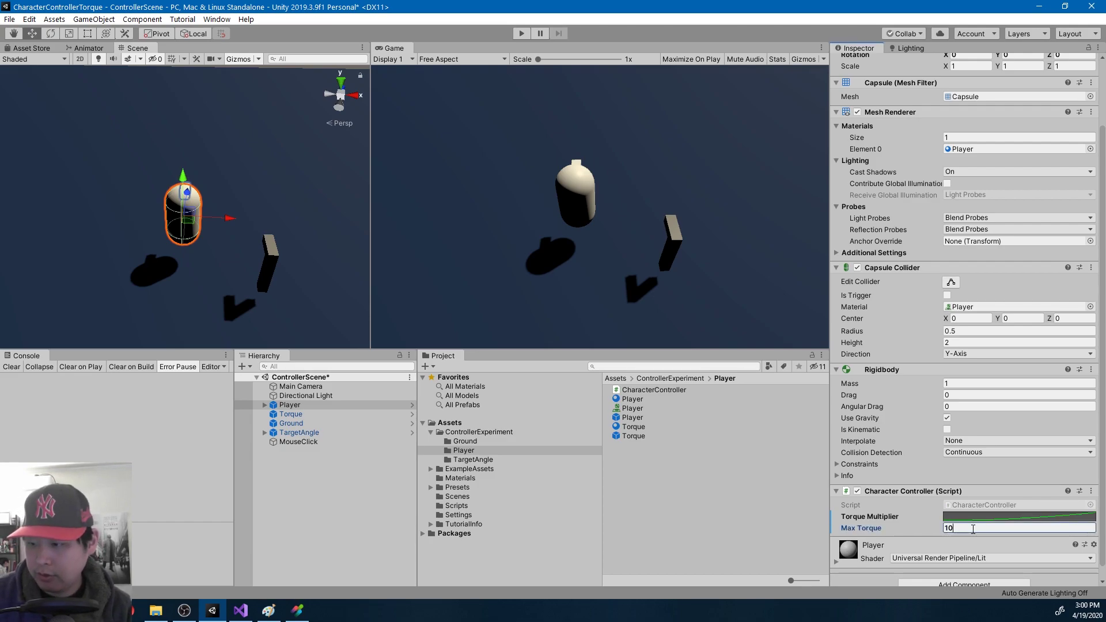
left_click(523, 33)
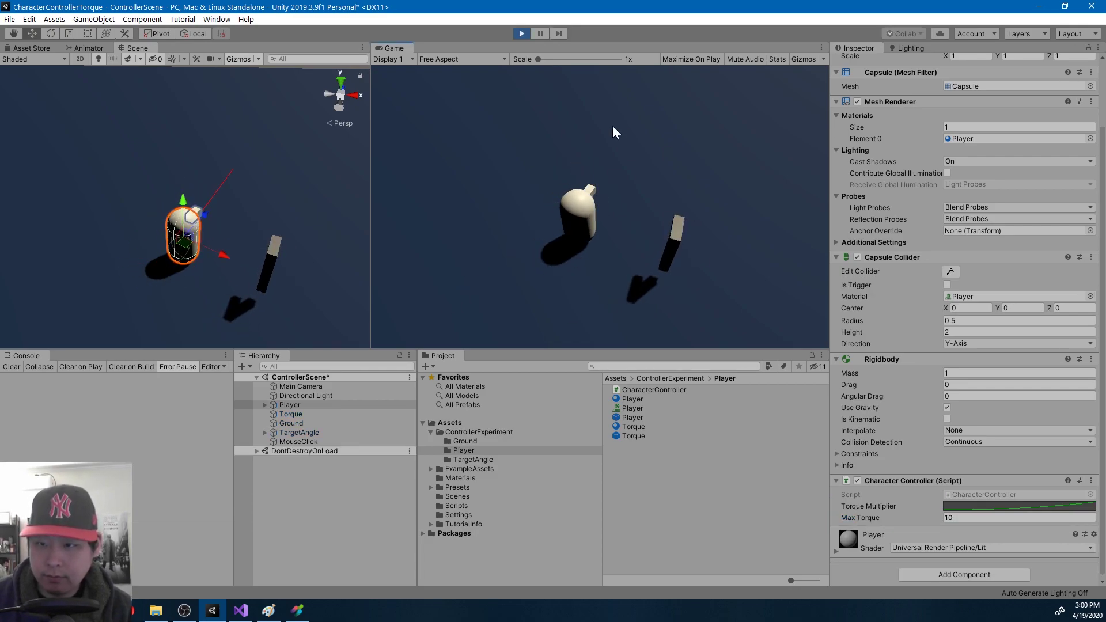
Set the Player's Max Torque to 1 during play, test its turning toward new targets, and stop playback
left_click(971, 518)
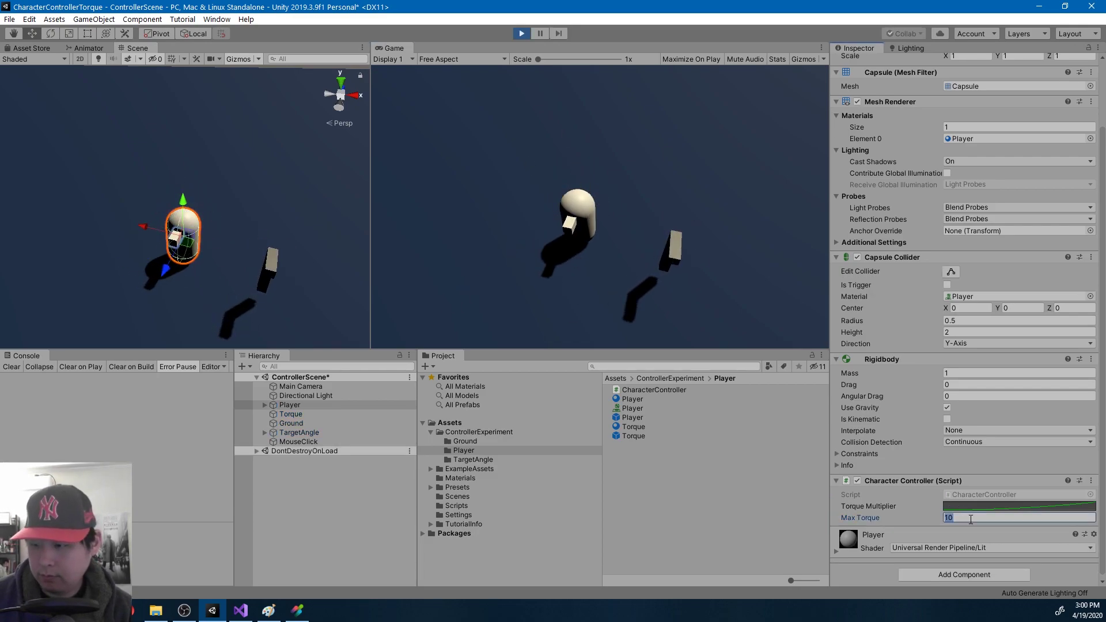
type("1")
left_click(645, 280)
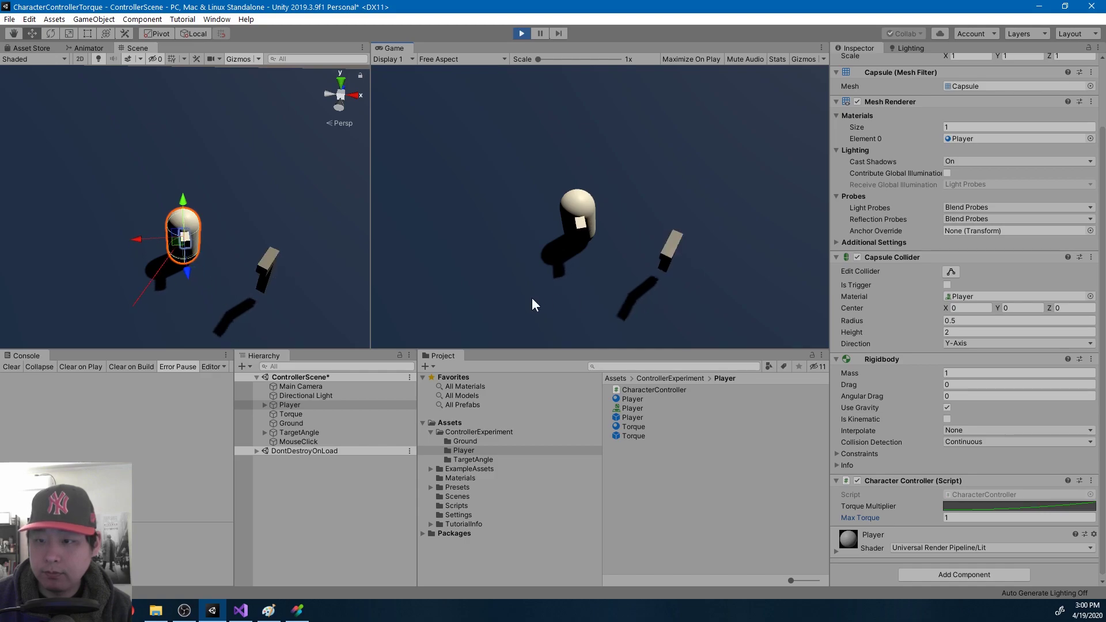
left_click(522, 33)
In Visual Studio, highlight both AddTorque lines in FixedUpdate, and examine the first one, which applies Torque, by itself
left_click(241, 611)
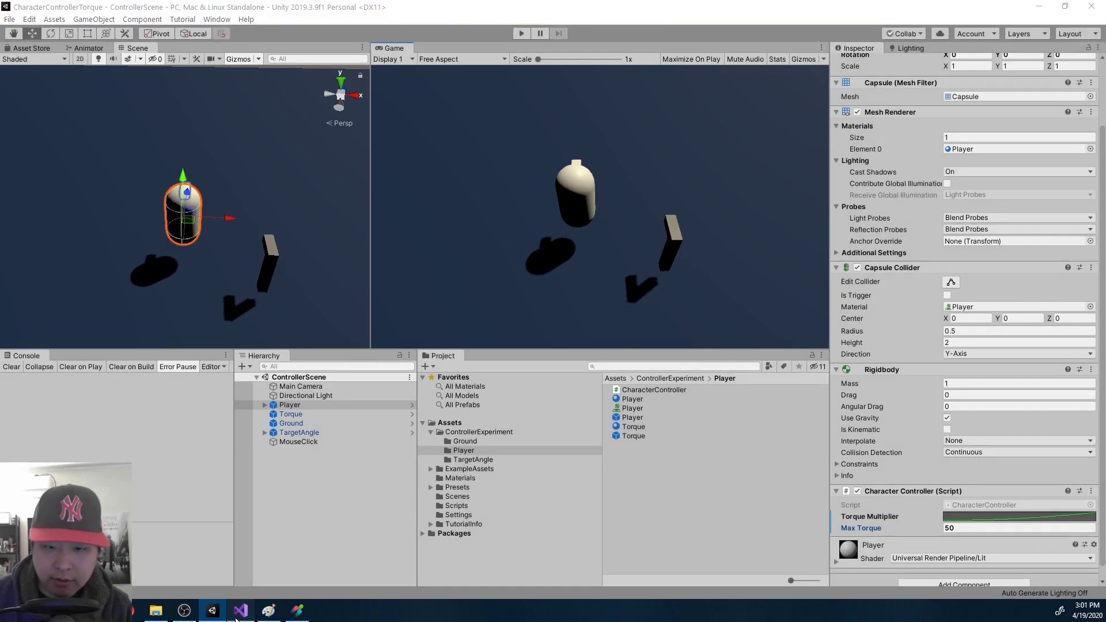
left_click_drag(841, 457, 208, 437)
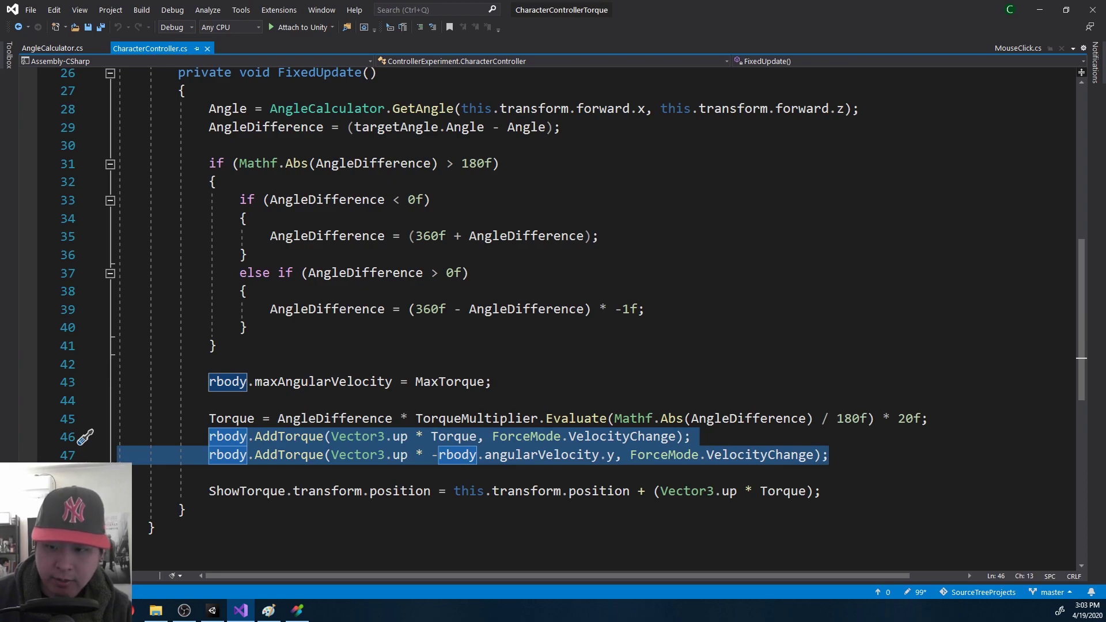
left_click(772, 438)
key("ctrl+shift+Left")
key("ctrl+shift+Left")
key("ctrl+shift+Left")
key("ctrl+shift+Left")
key("ctrl+shift+Left")
key("ctrl+shift+Left")
key("ctrl+shift+Left")
key("ctrl+shift+Left")
key("ctrl+shift+Left")
key("ctrl+shift+Left")
key("ctrl+shift+Left")
key("ctrl+shift+Left")
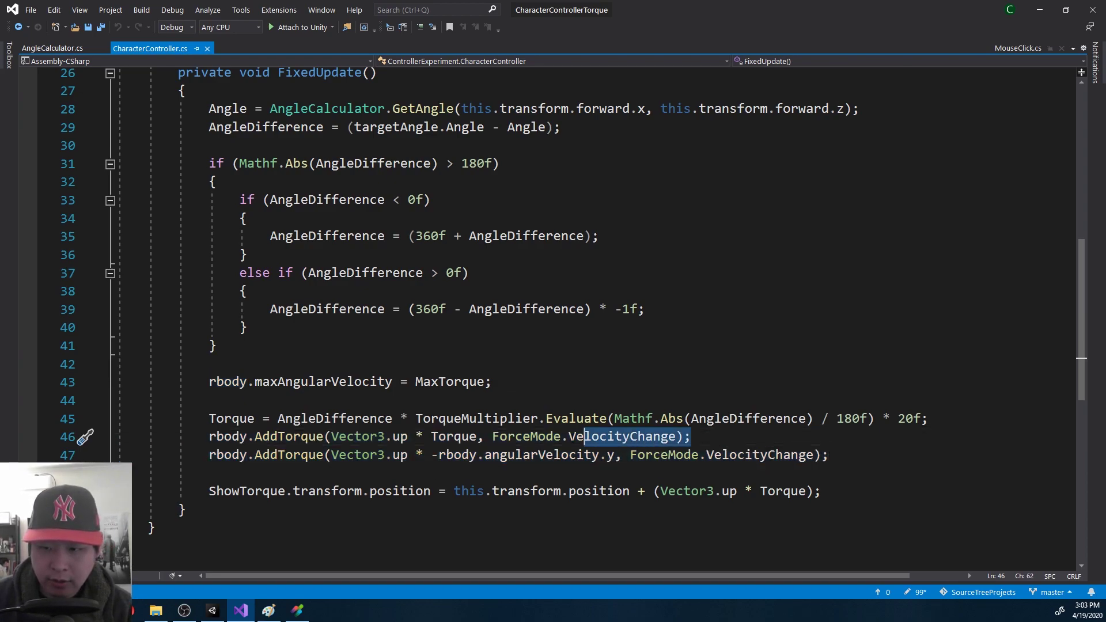
Highlight the AddTorque line that uses the negative angular velocity, and its ForceMode.VelocityChange argument
left_click_drag(830, 456, 209, 455)
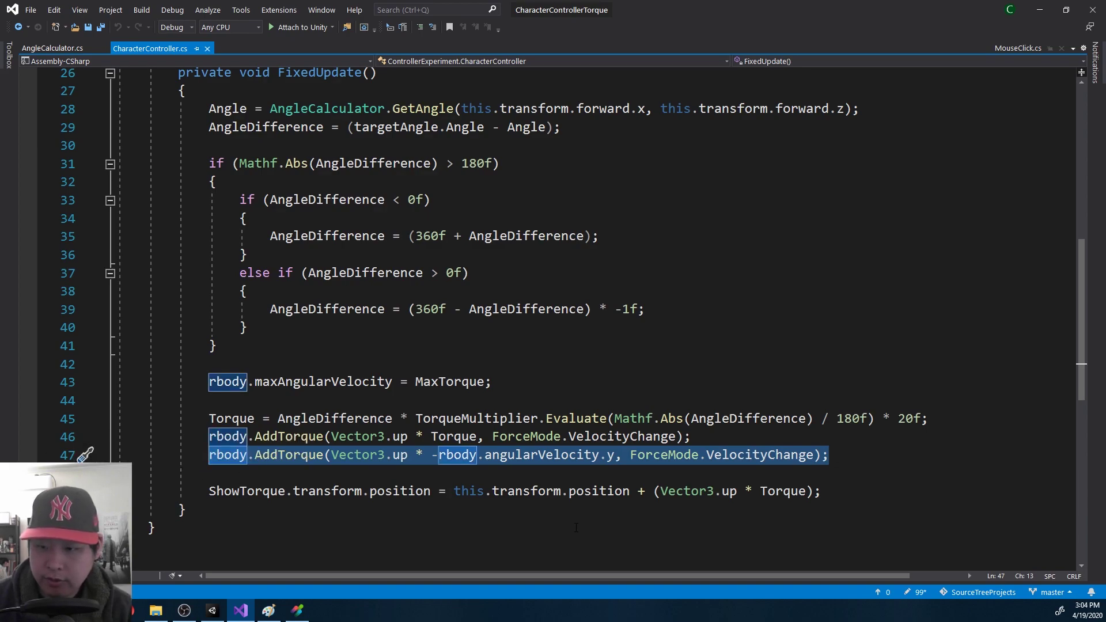
key("End")
left_click_drag(630, 455, 814, 455)
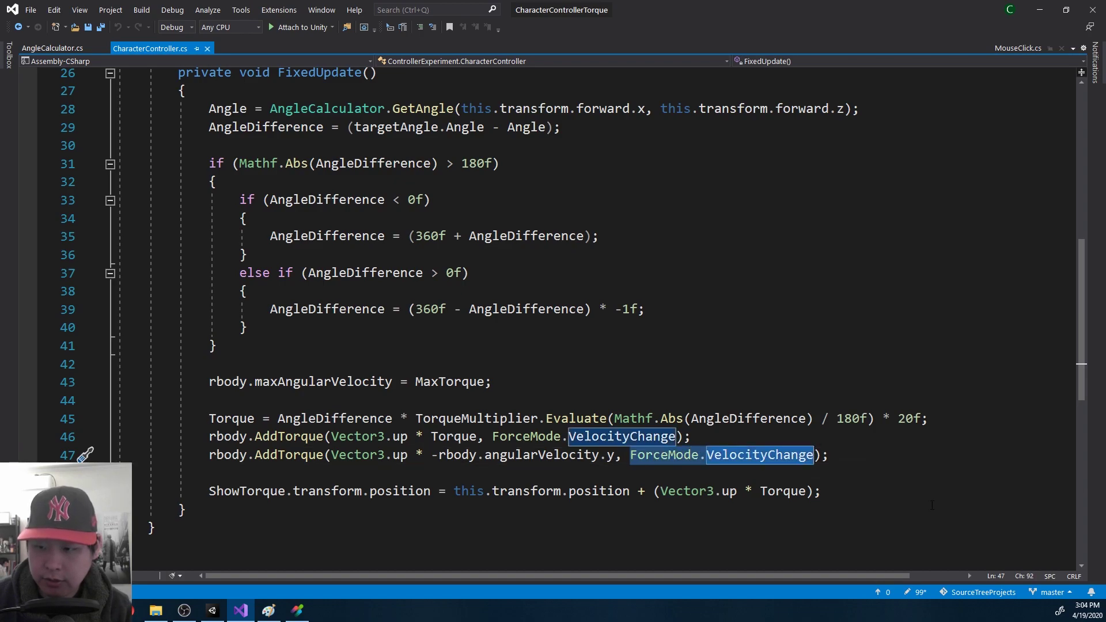
Switch to Unity and run the scene to watch the player's rotation
left_click(212, 610)
left_click(521, 34)
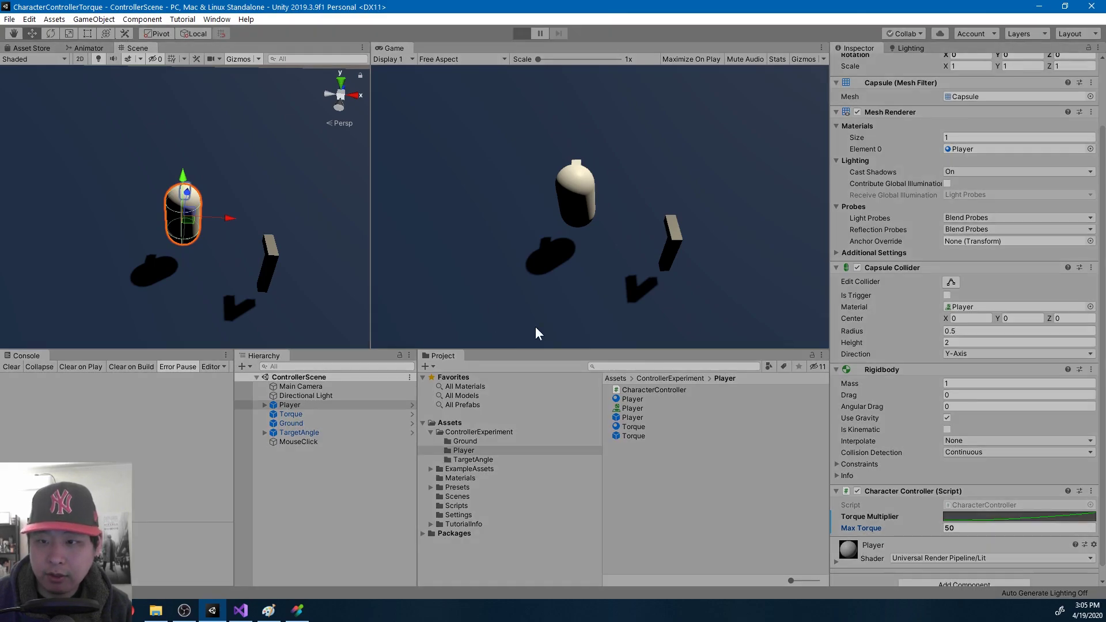